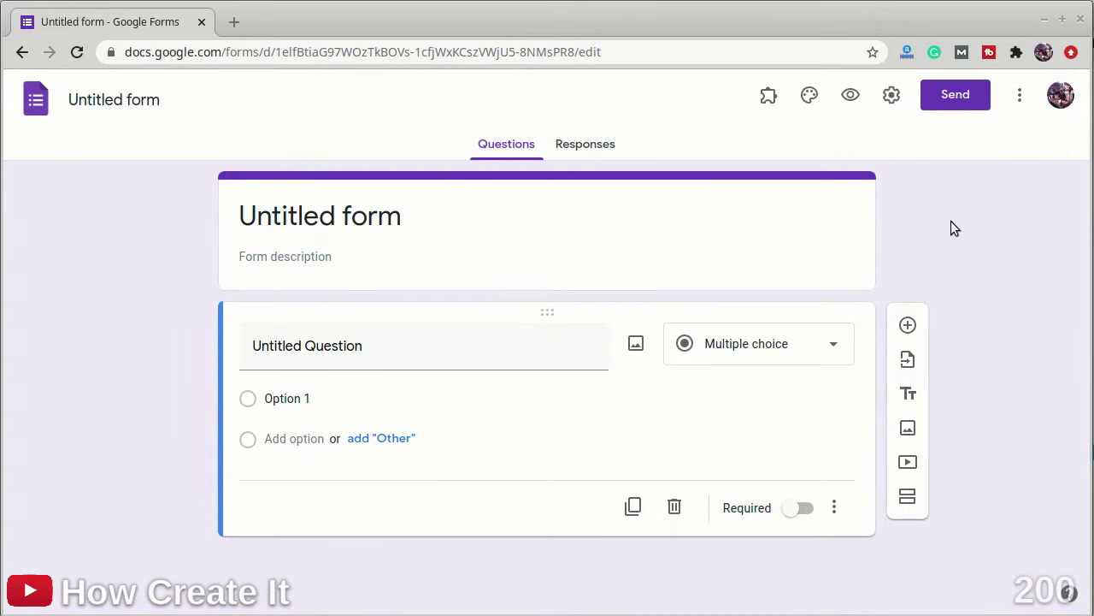
Set the form's header image to the Party theme photo of people socialising indoors on a black sofa.
click(809, 95)
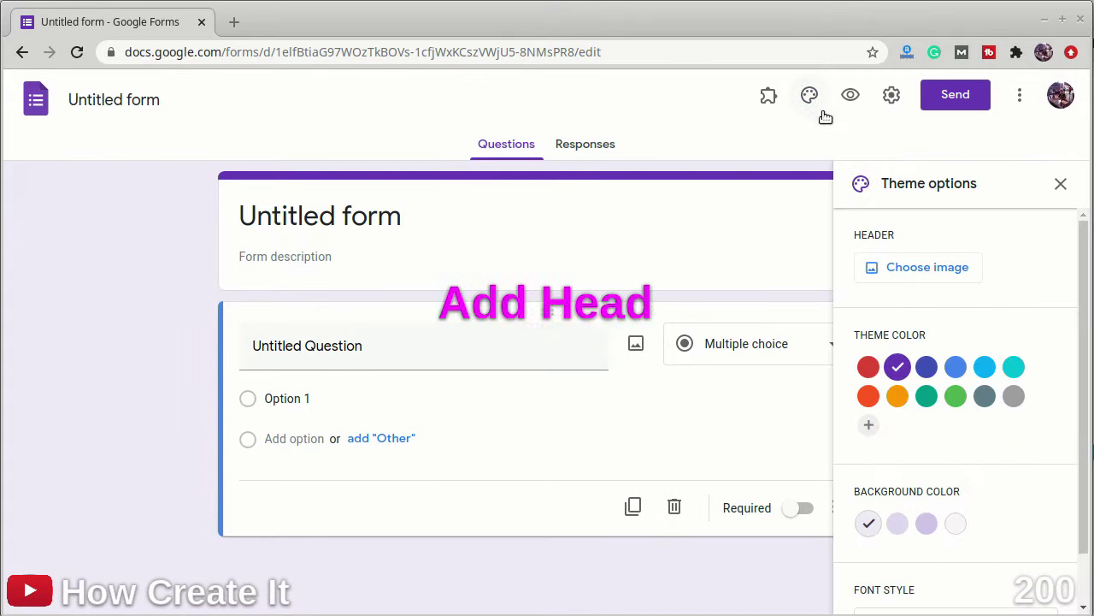
click(915, 256)
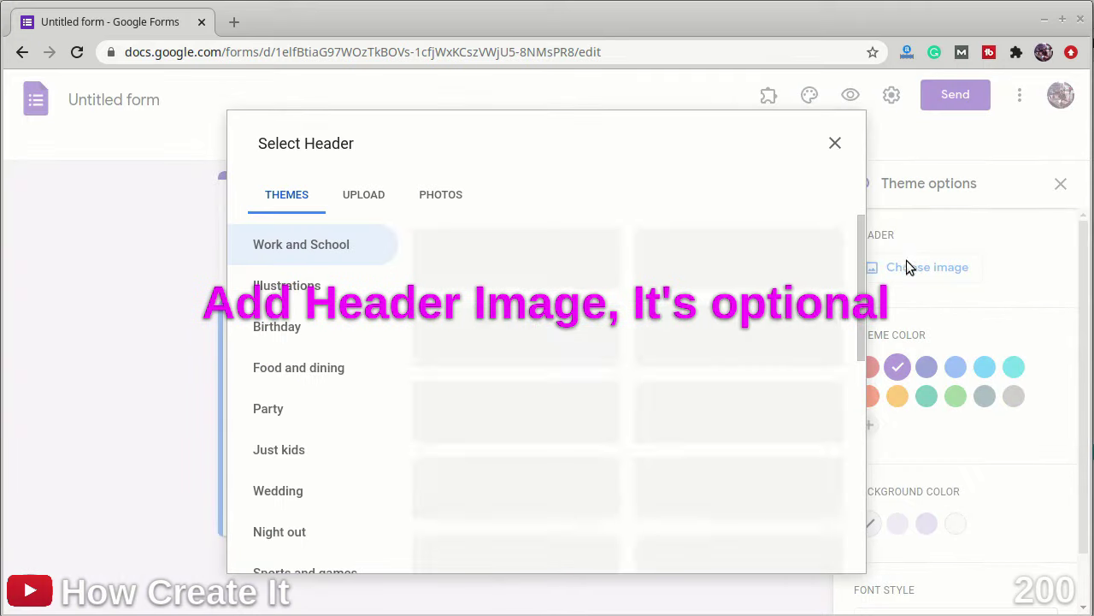
click(286, 412)
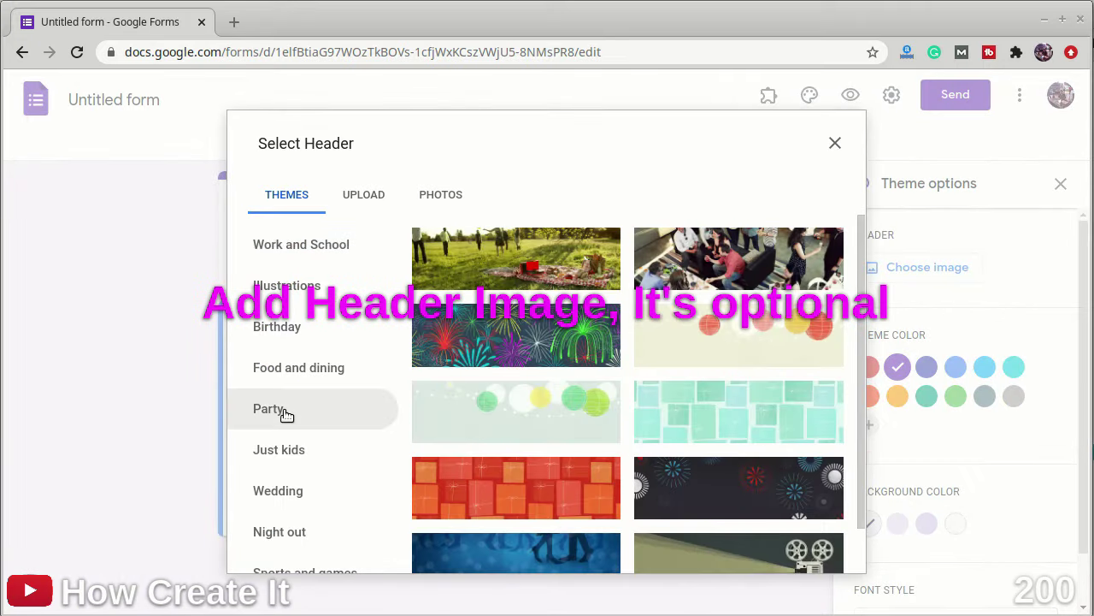
click(716, 254)
click(822, 551)
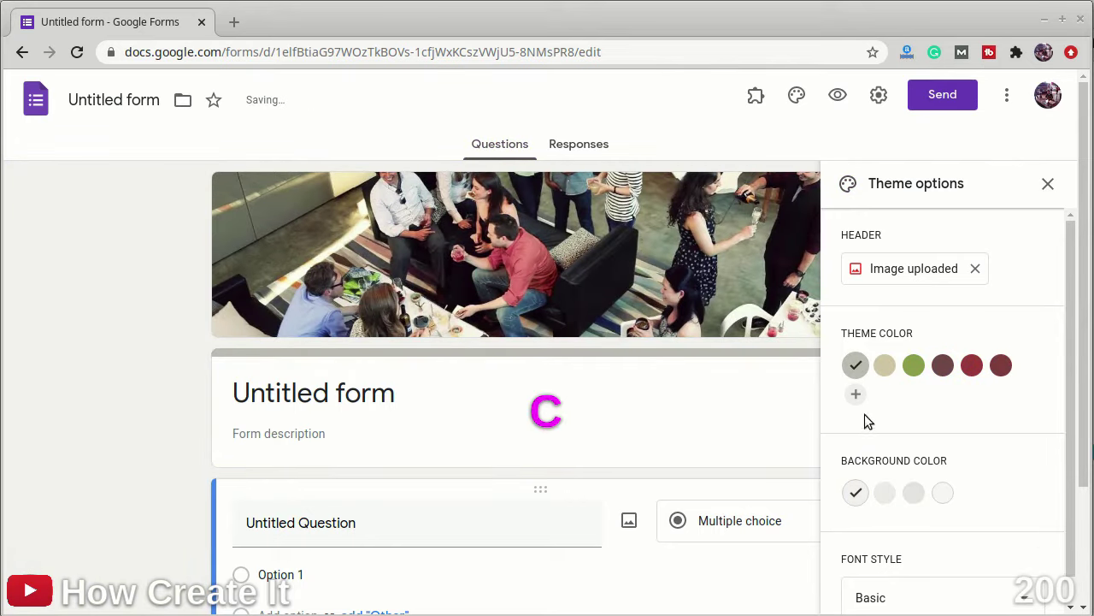
Add a custom dark blue as the form's theme color and close the theme options.
click(856, 394)
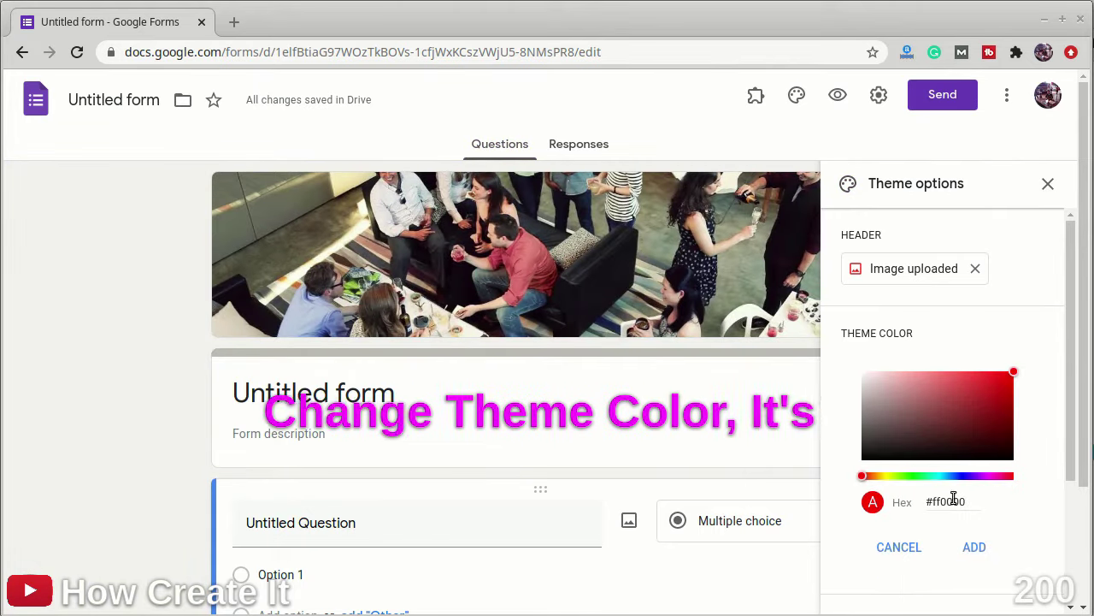
click(926, 476)
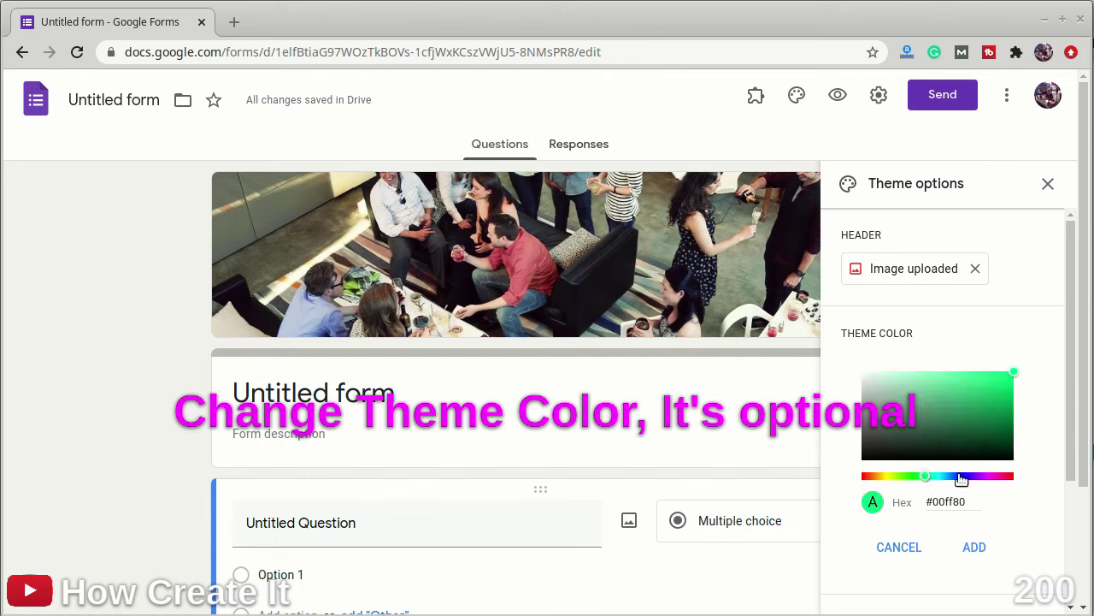
click(960, 476)
click(983, 395)
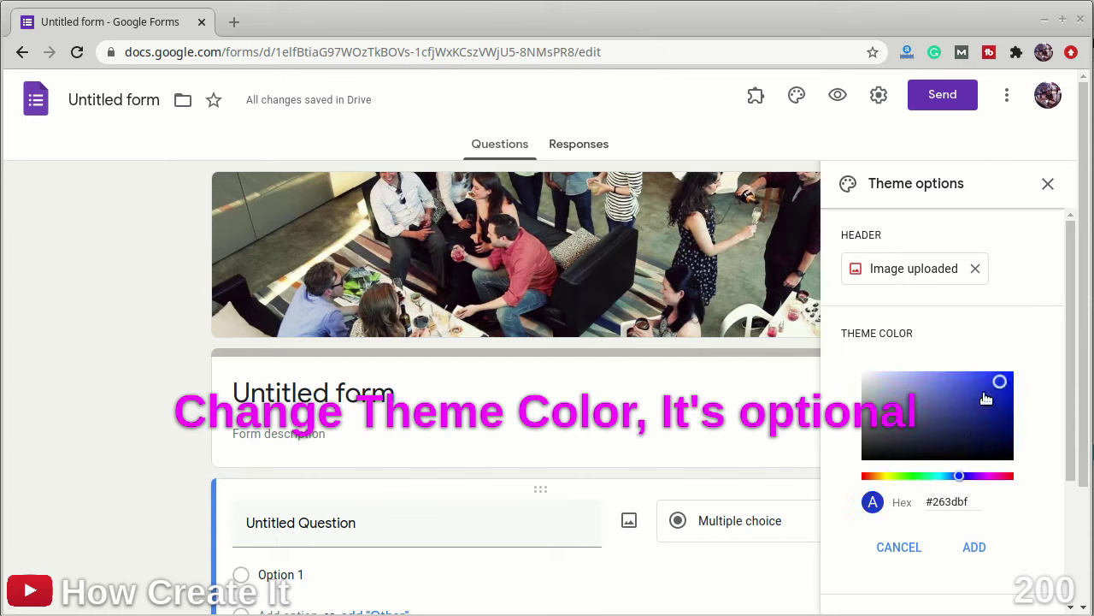
click(973, 548)
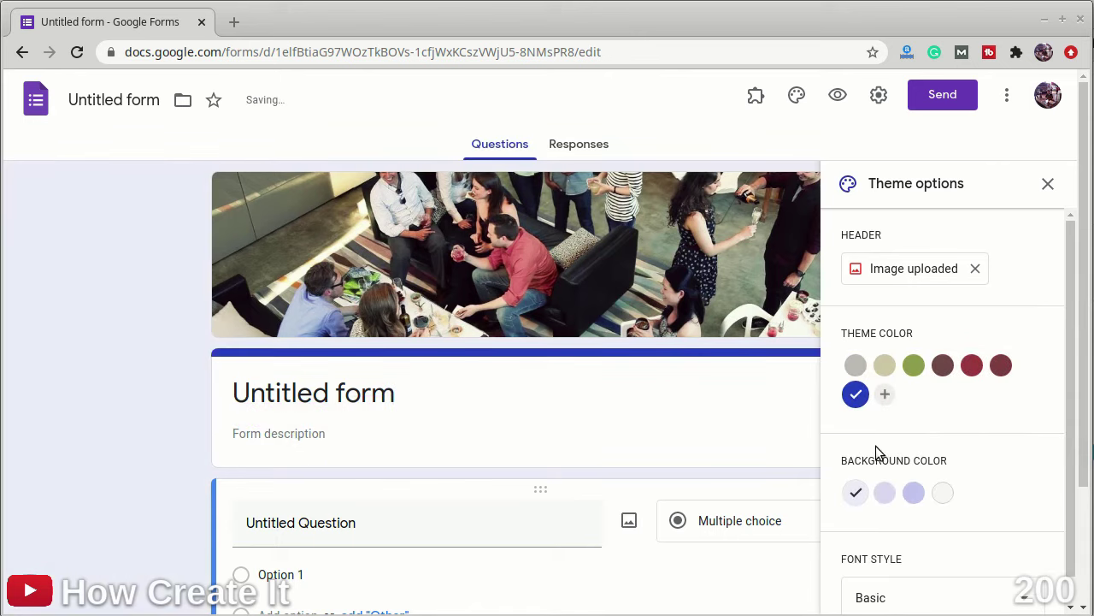
click(1050, 183)
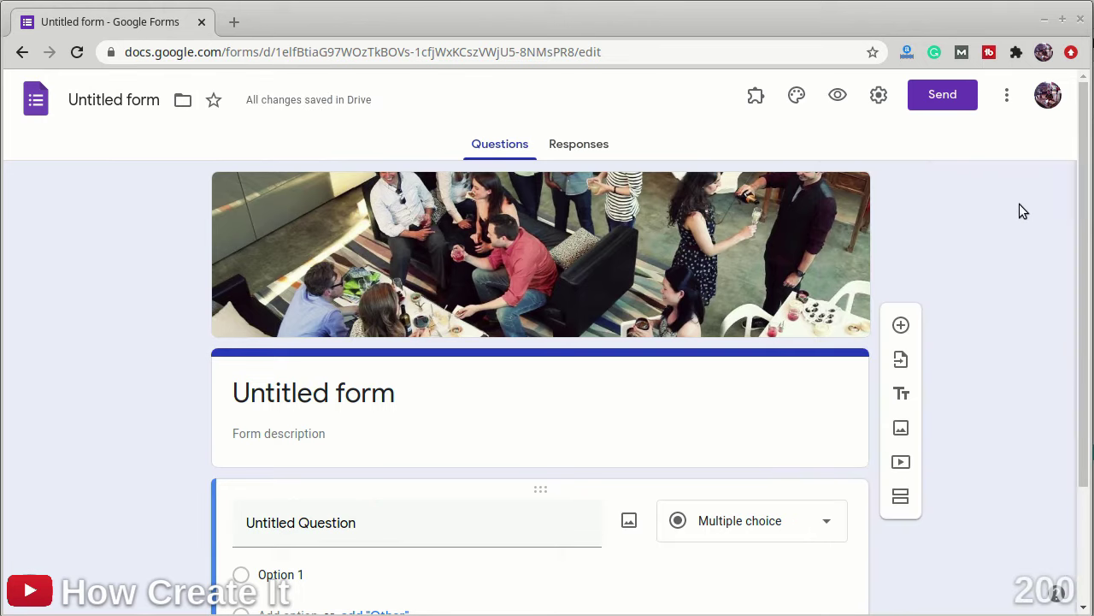
Title the form "Order Forms" and enter the description "Please fill this form to order".
scroll(929, 325, down, 2)
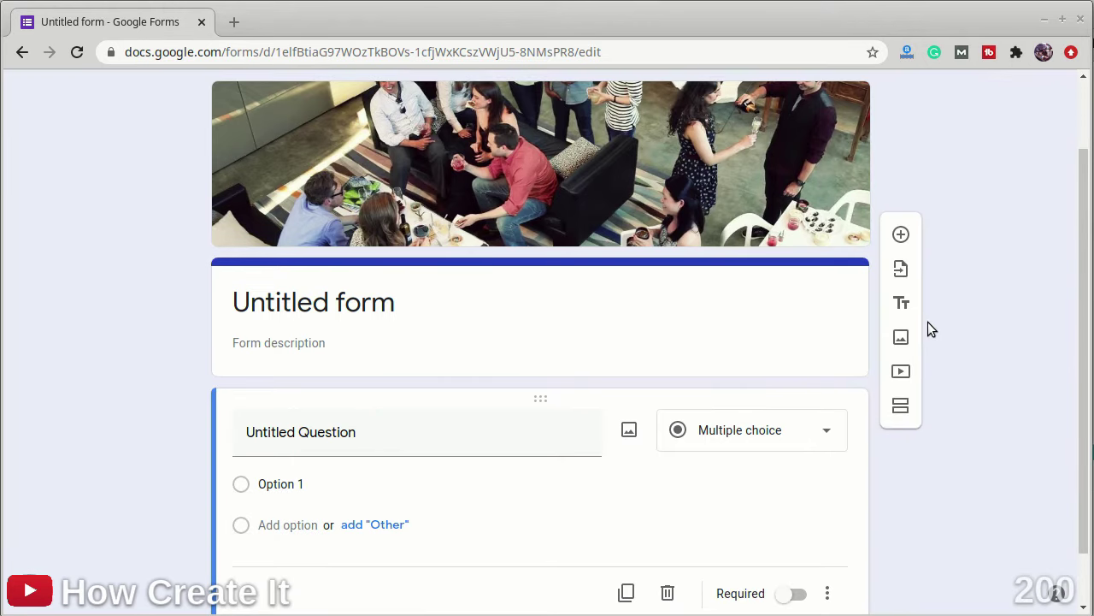
click(340, 310)
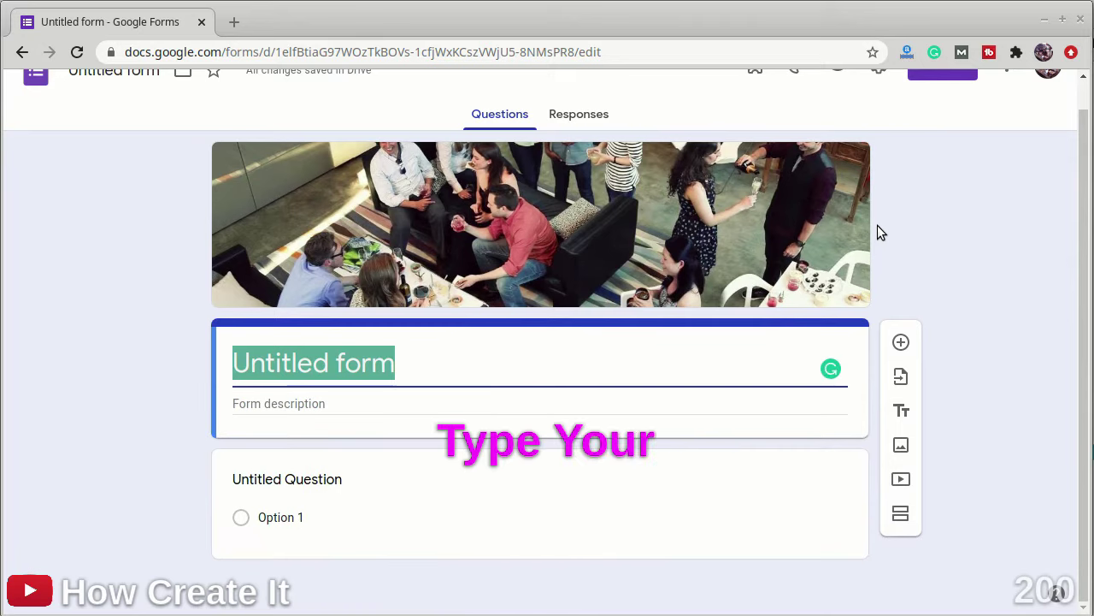
text(Order Forms)
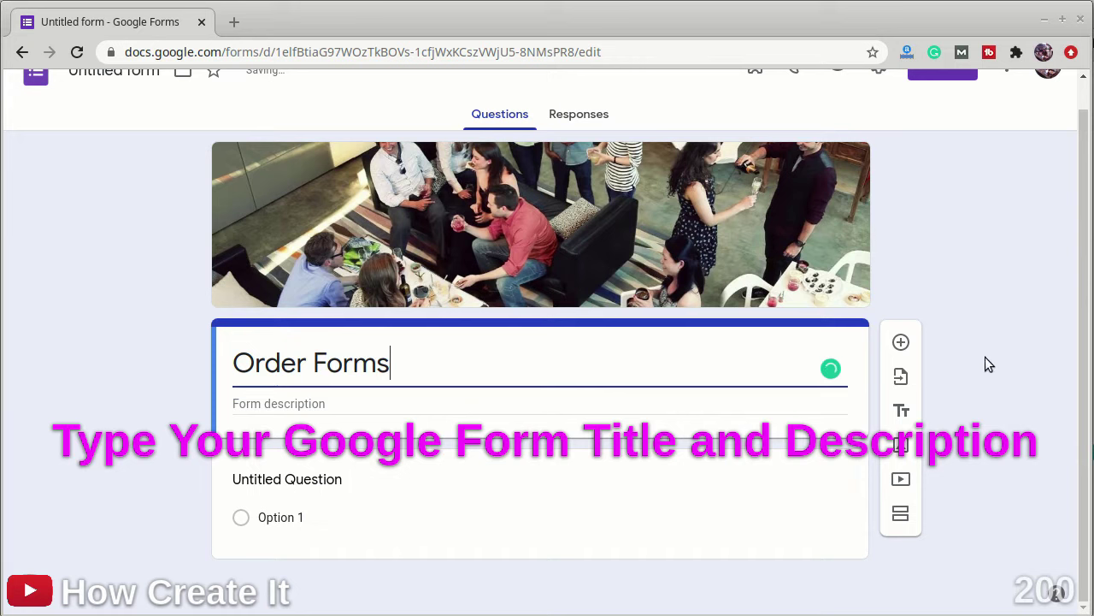
click(338, 403)
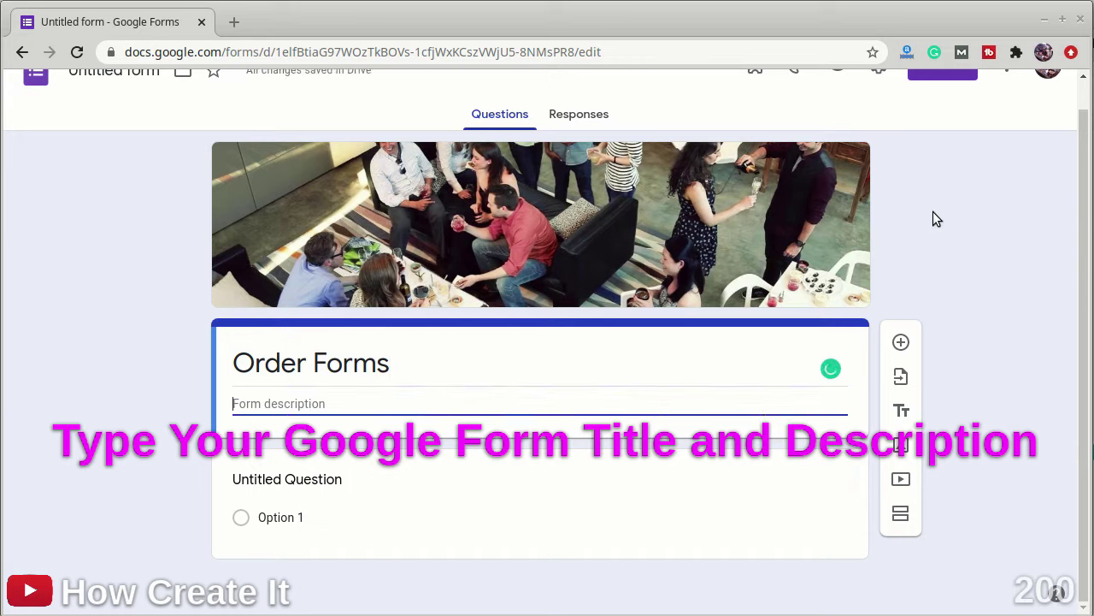
text(Plea)
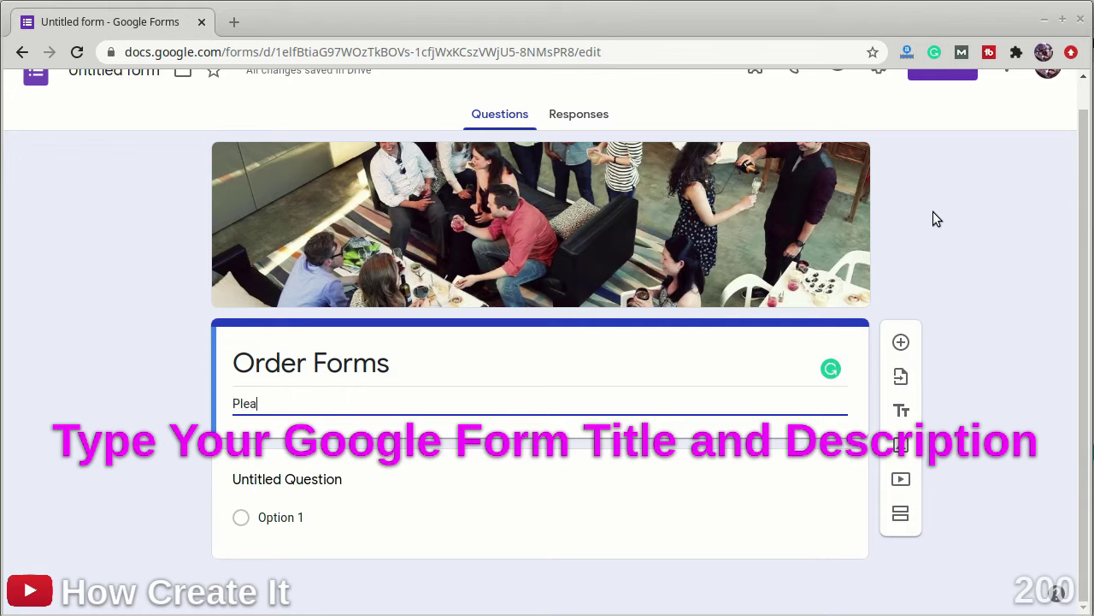
text(se fill)
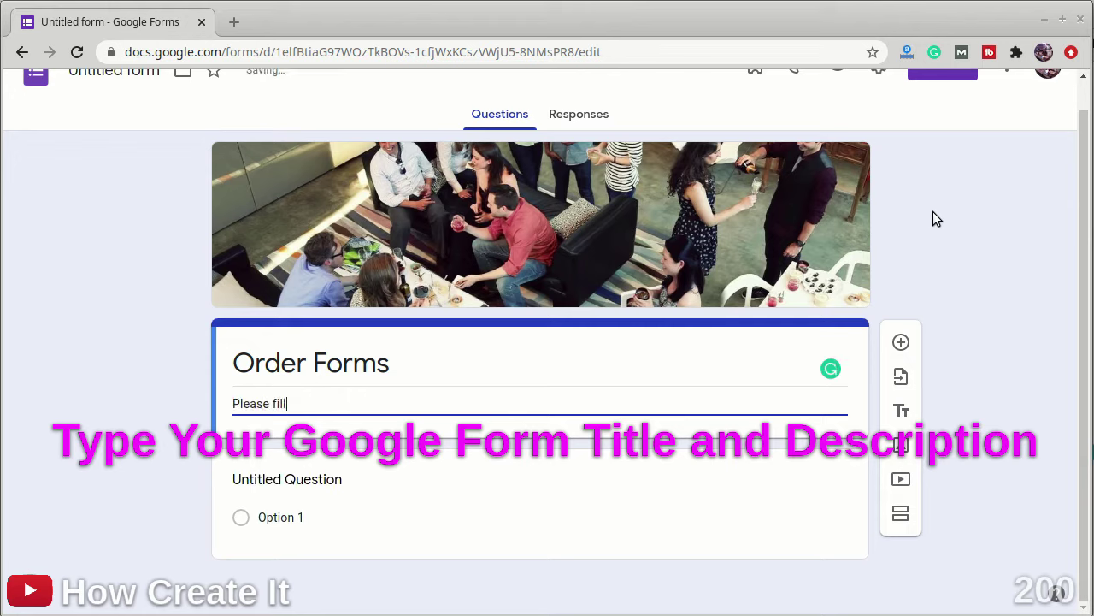
text( this)
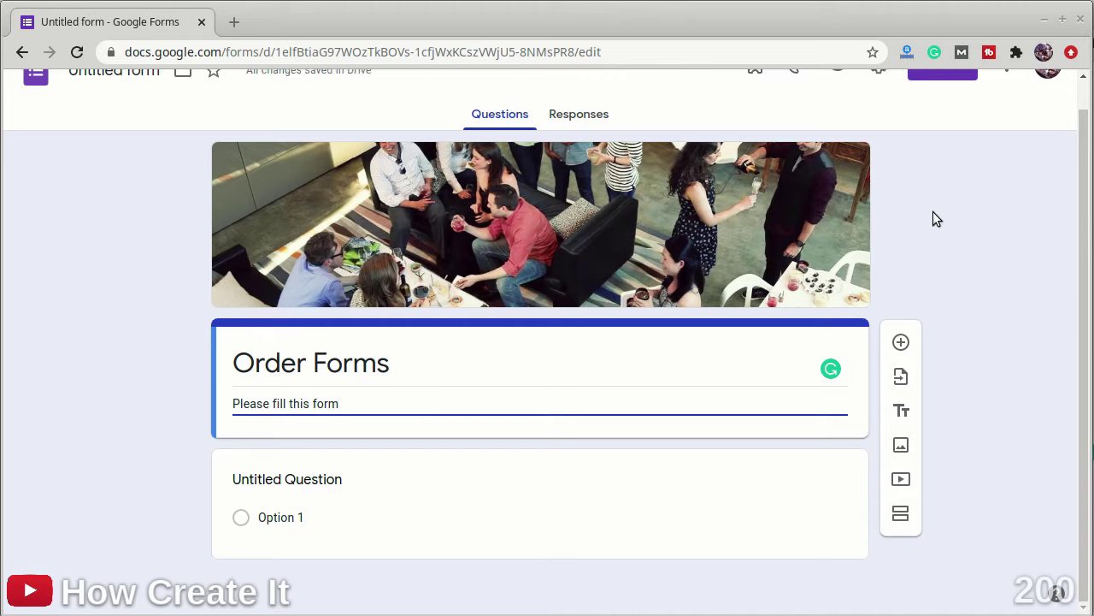
text(form to order)
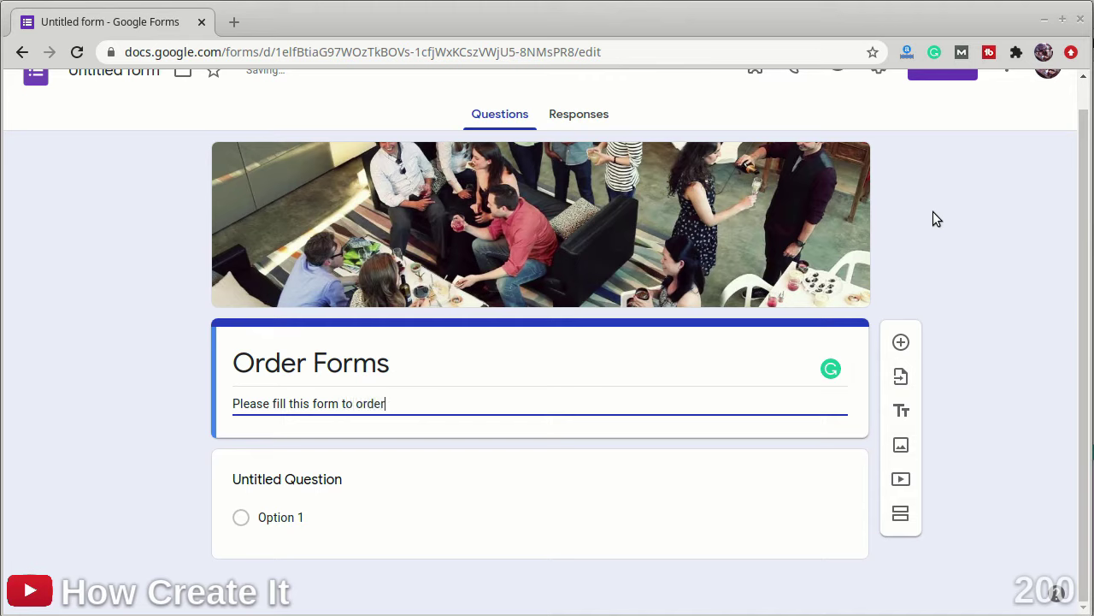
Turn the untitled question into a required short-answer question named "First Name".
click(327, 480)
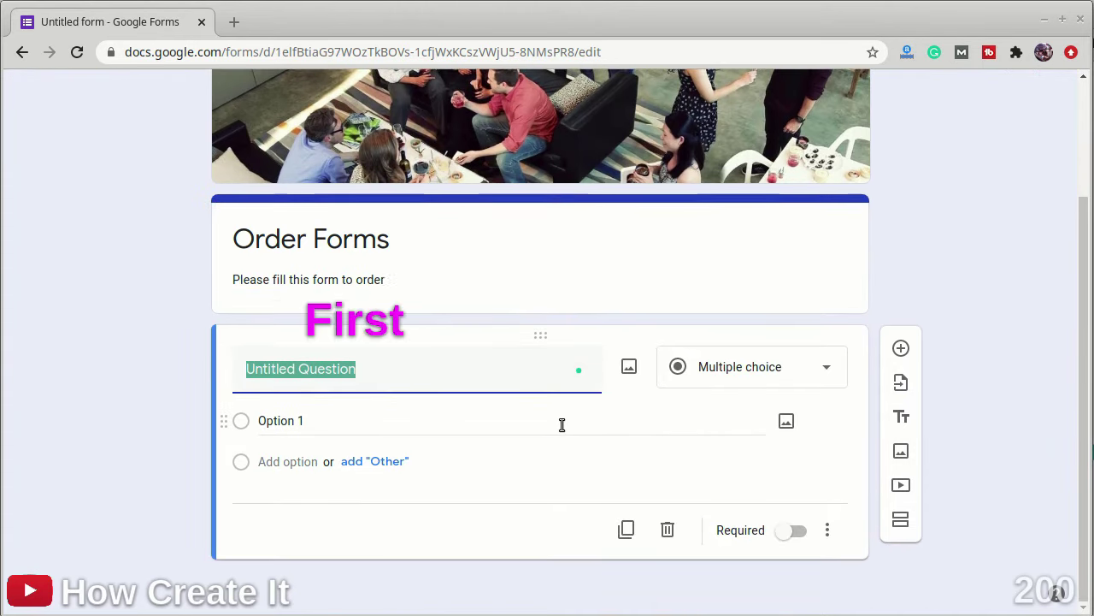
text(F)
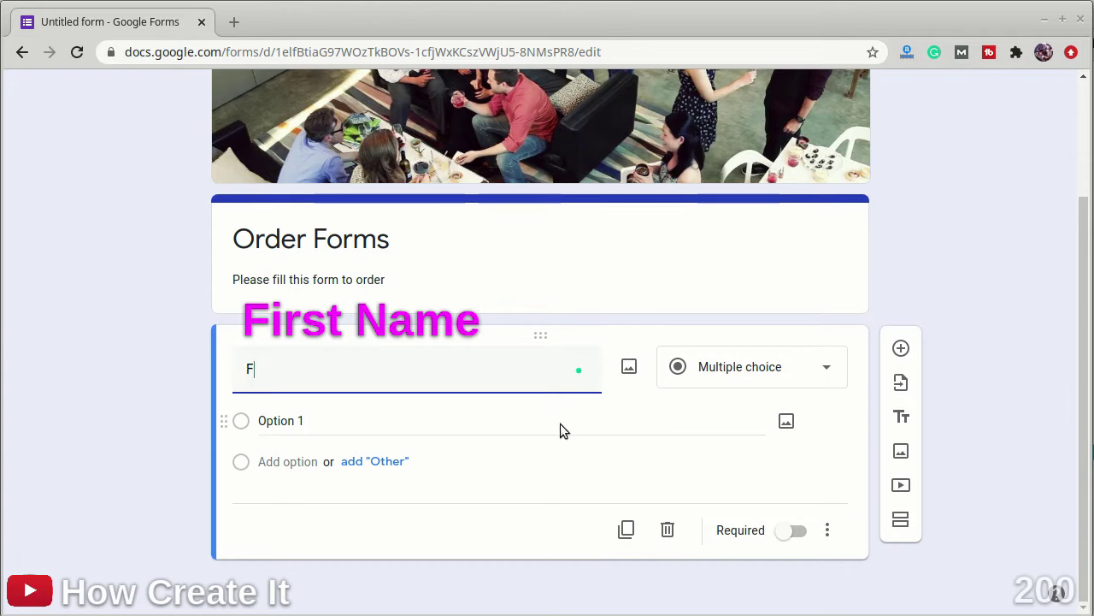
text(irst Name)
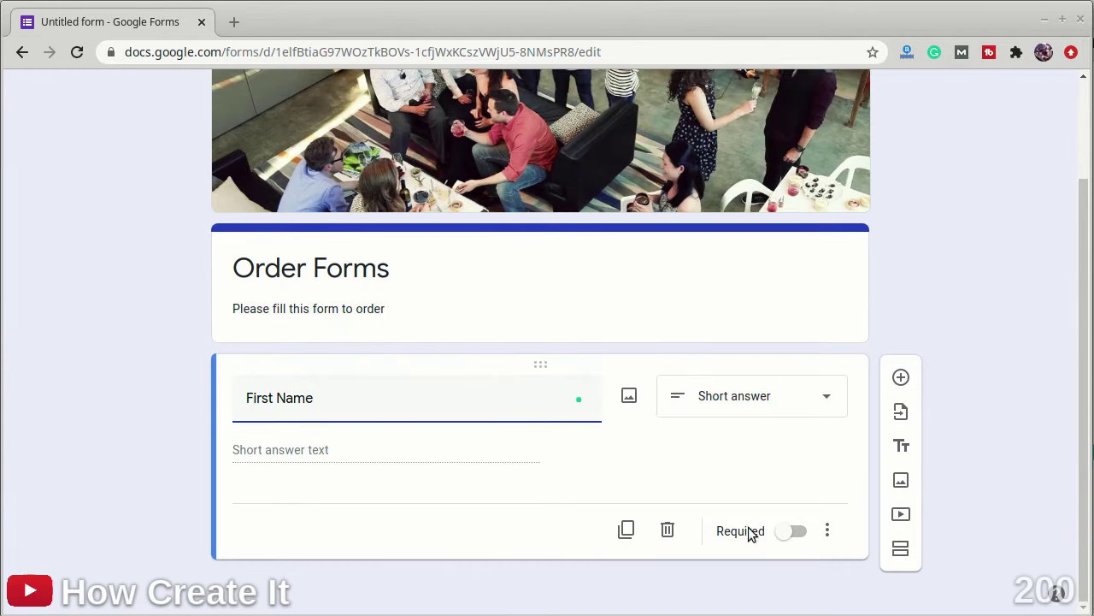
click(800, 533)
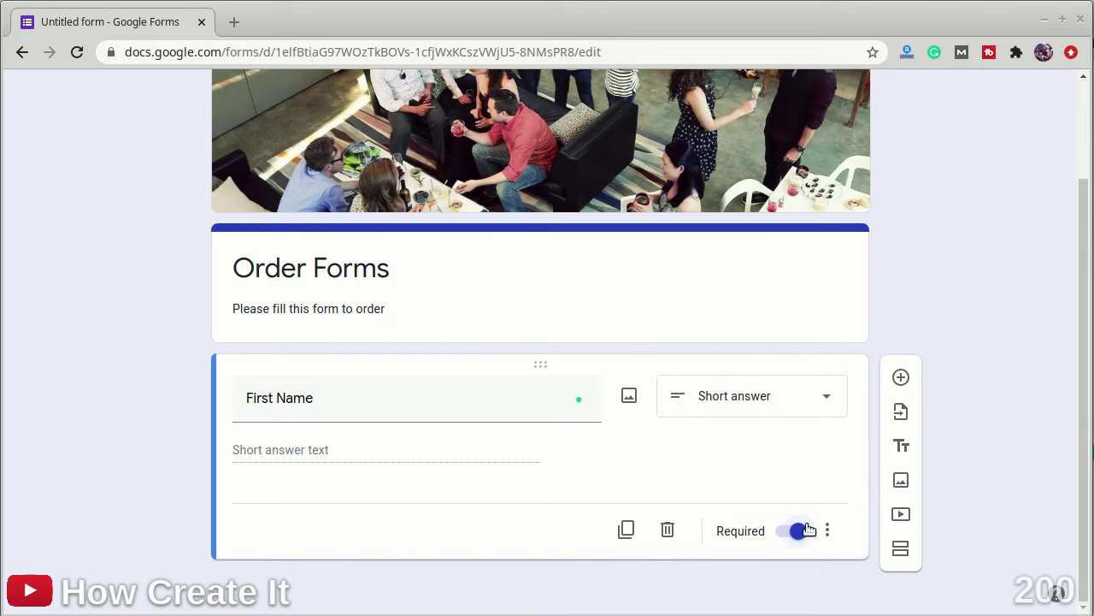
Add a required short-answer question named "Last Name" below the First Name question.
click(903, 374)
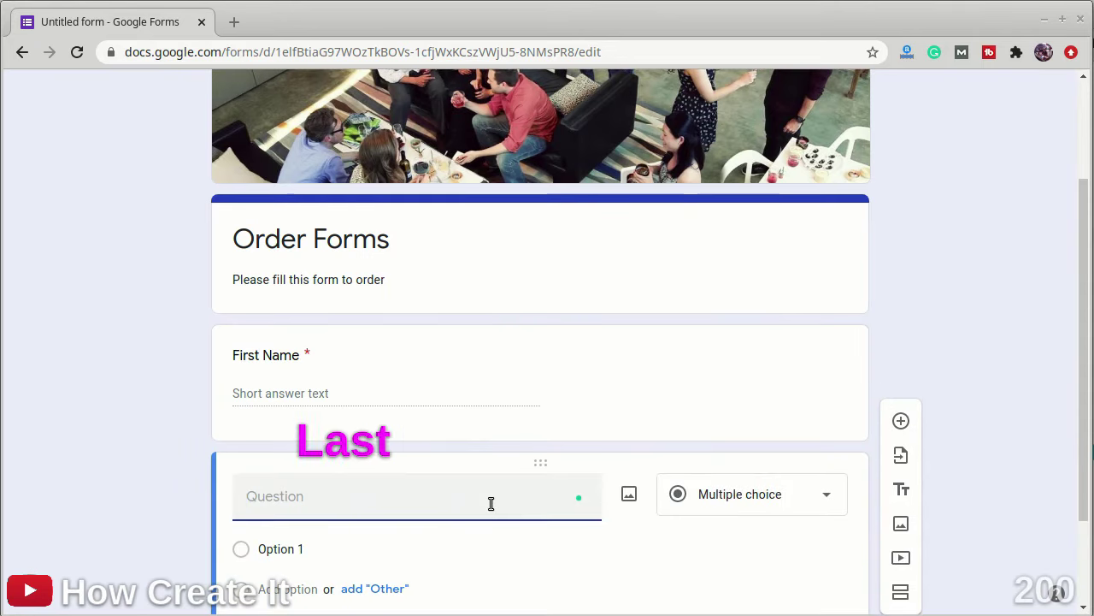
text(Last )
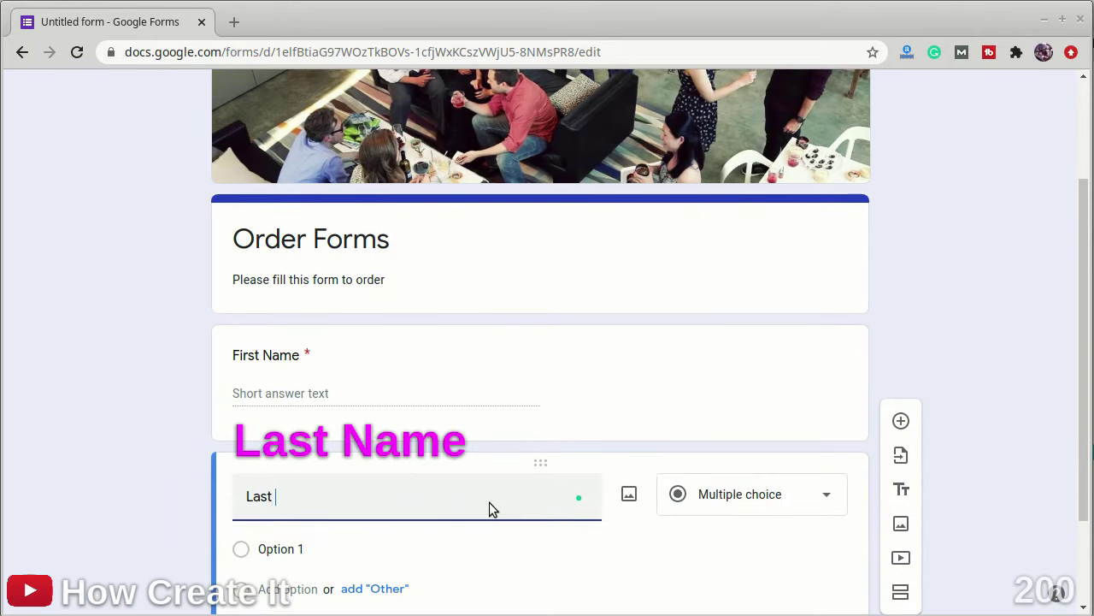
text(Name)
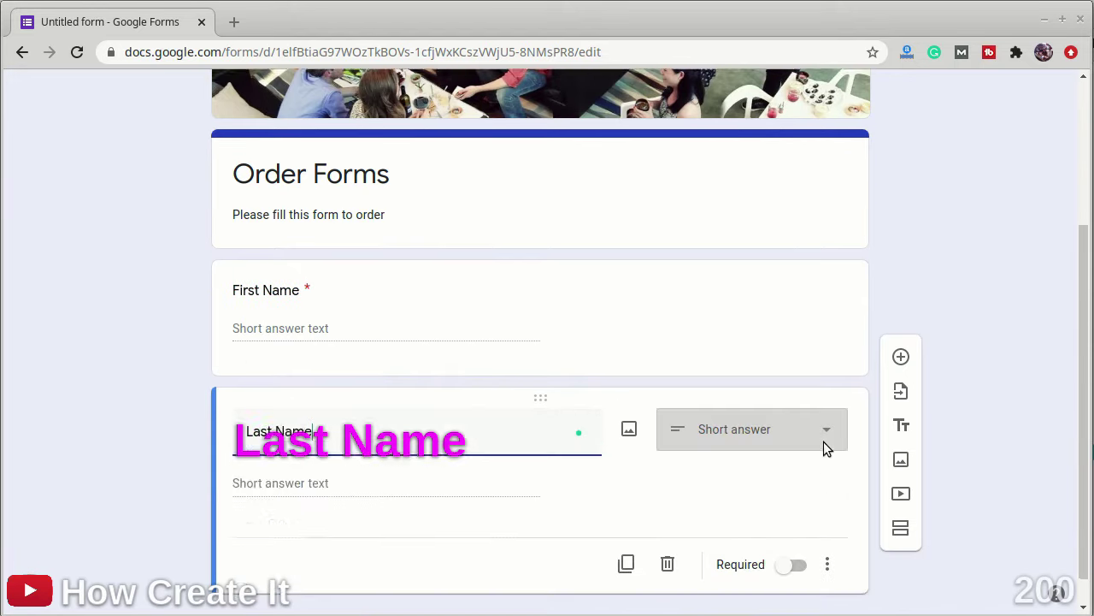
click(797, 530)
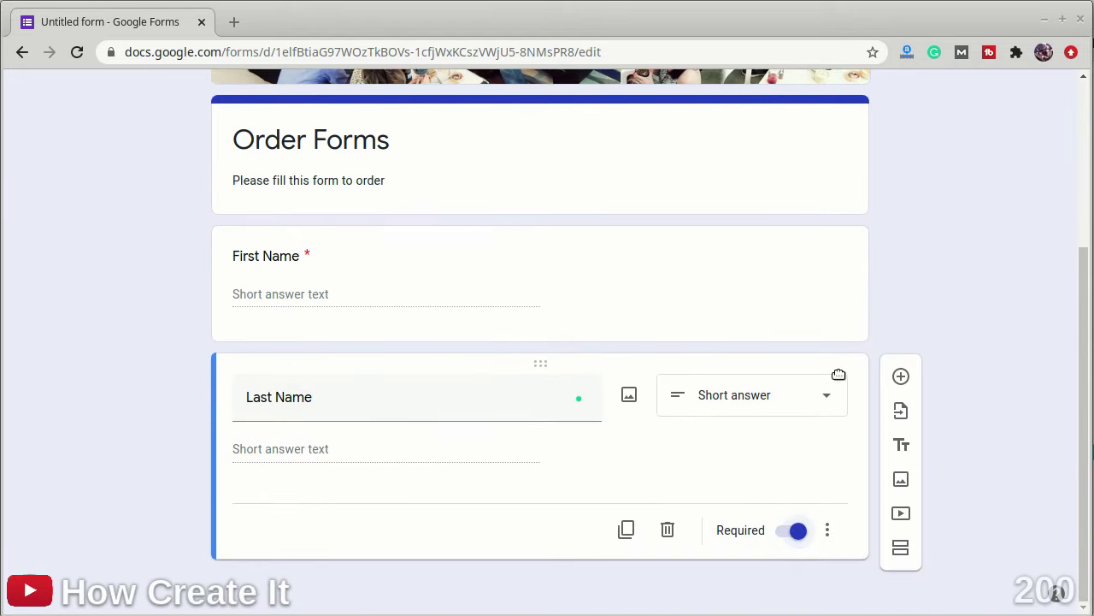
Add a required short-answer question named "Phone Number" below the Last Name question.
click(901, 377)
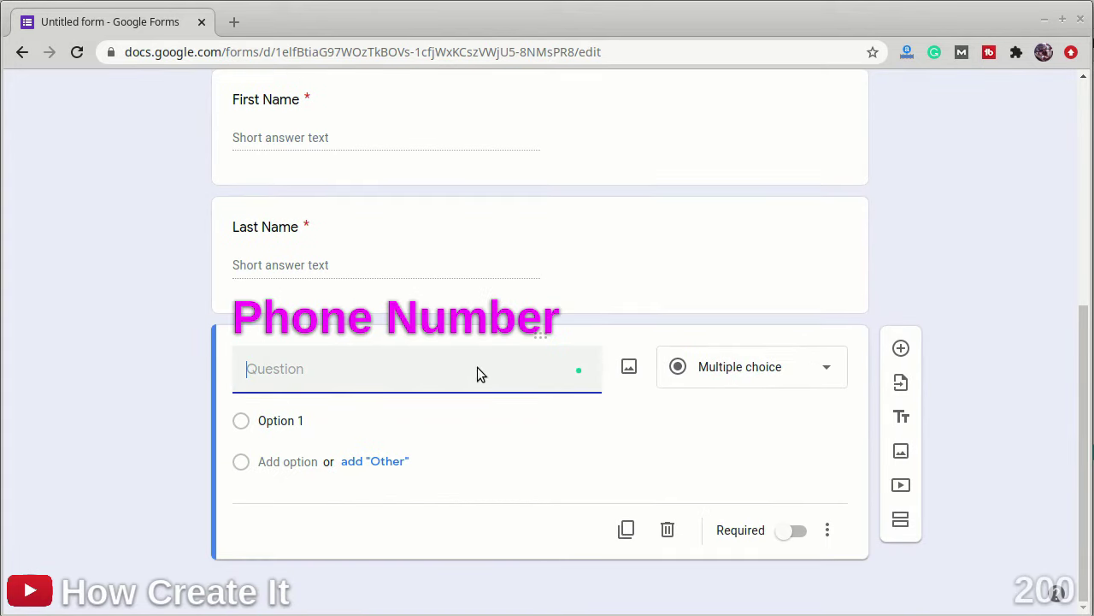
text(Phone Number)
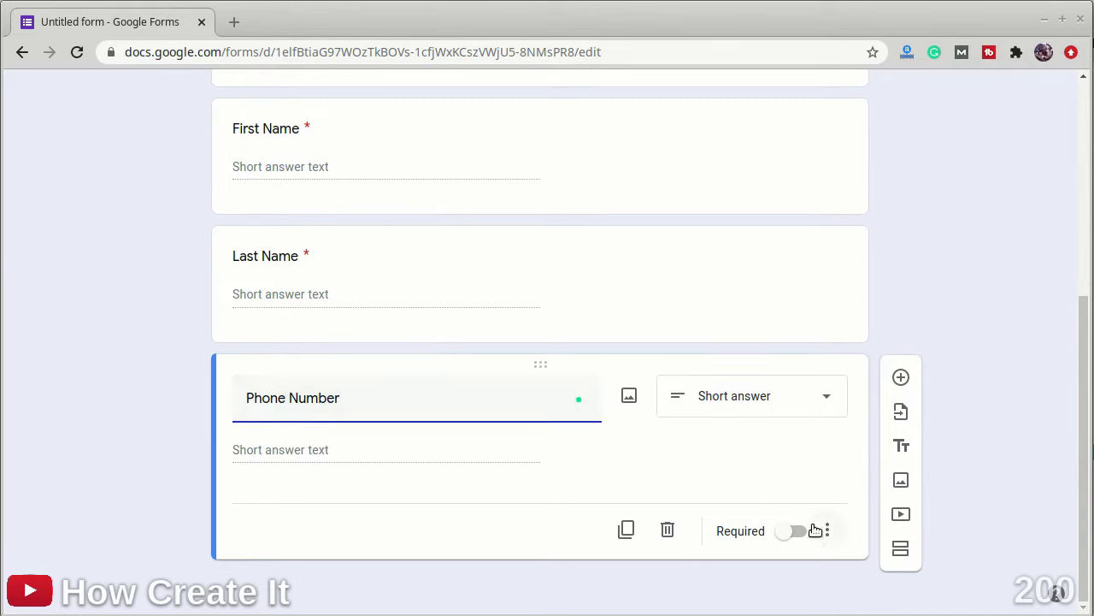
click(801, 532)
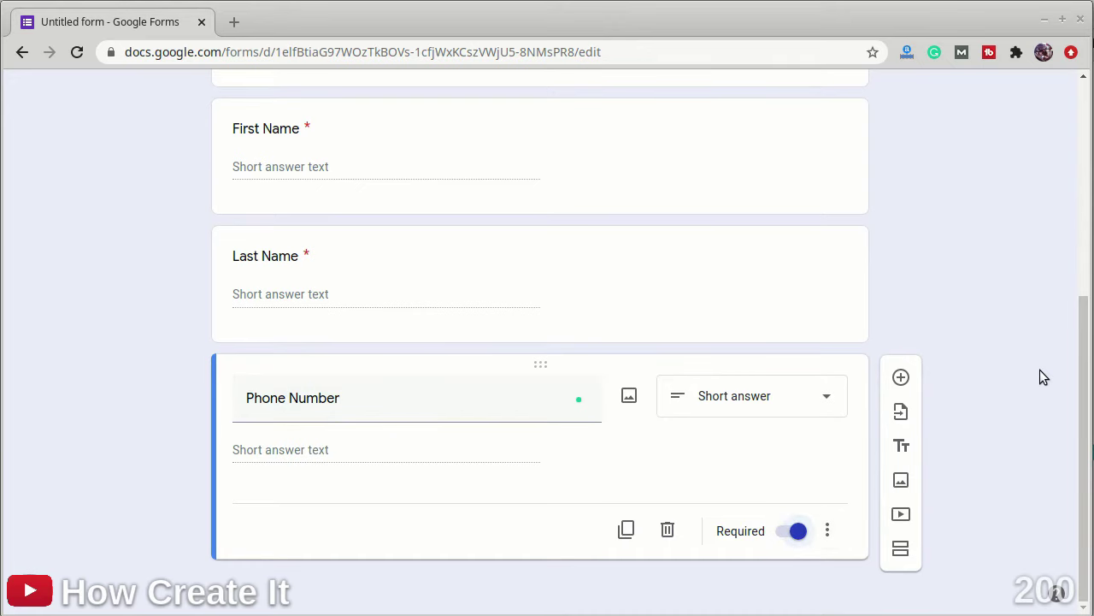
Add a required paragraph question named "Address" below the Phone Number question.
click(902, 377)
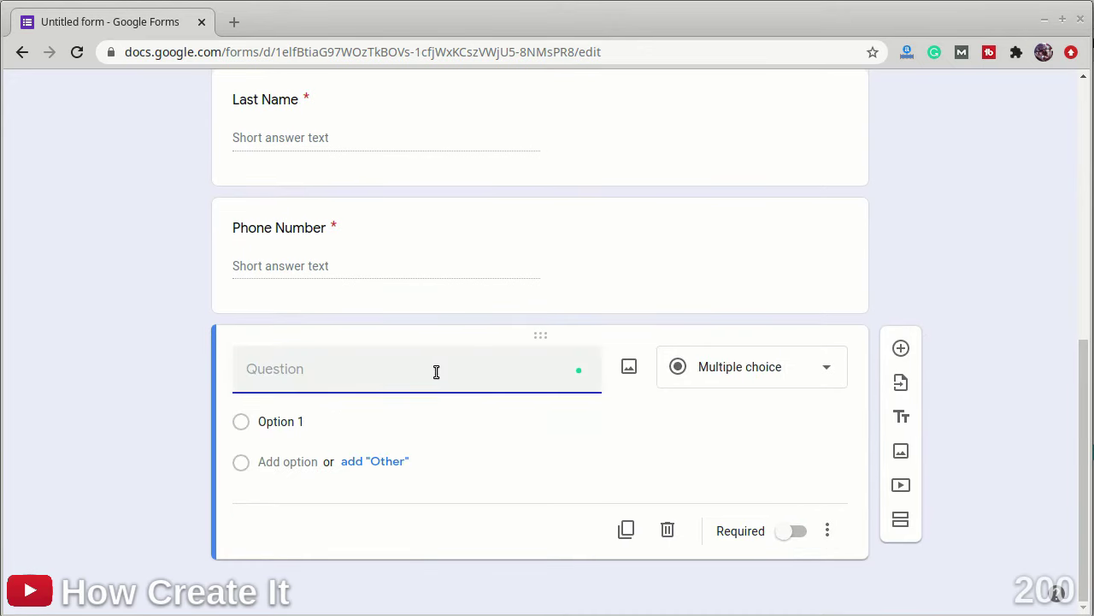
text(Address)
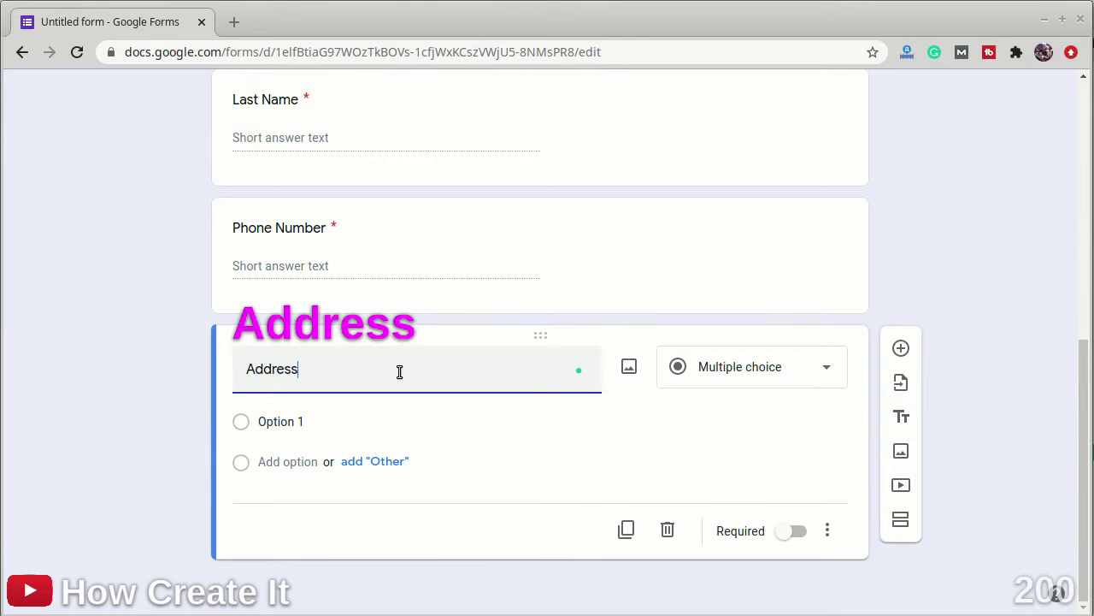
click(799, 533)
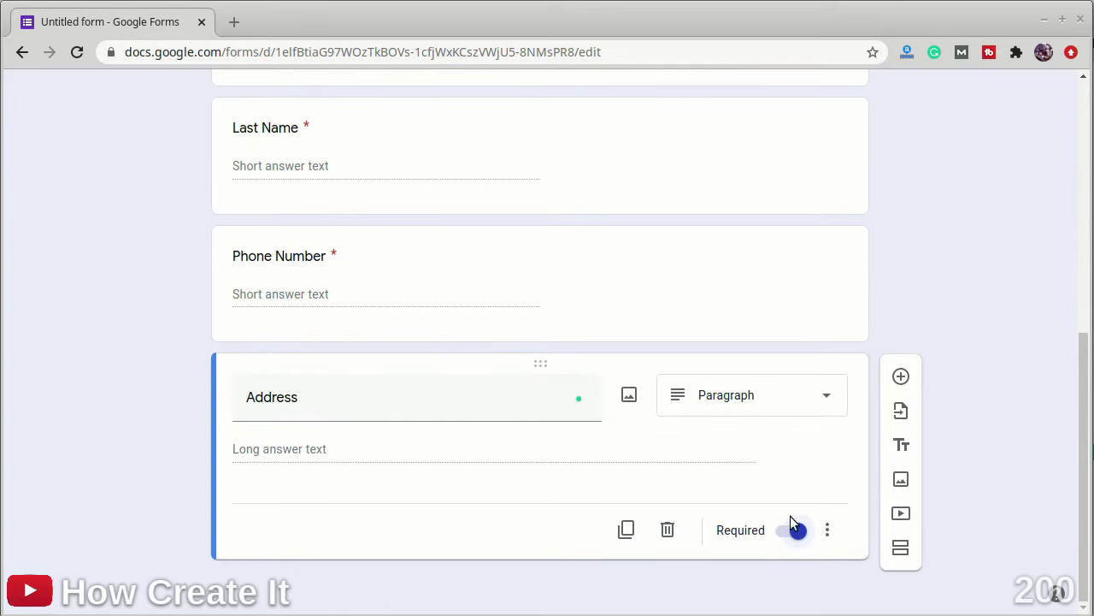
Add a new question titled "Picture, Size and Quantity" below the Address question.
click(902, 377)
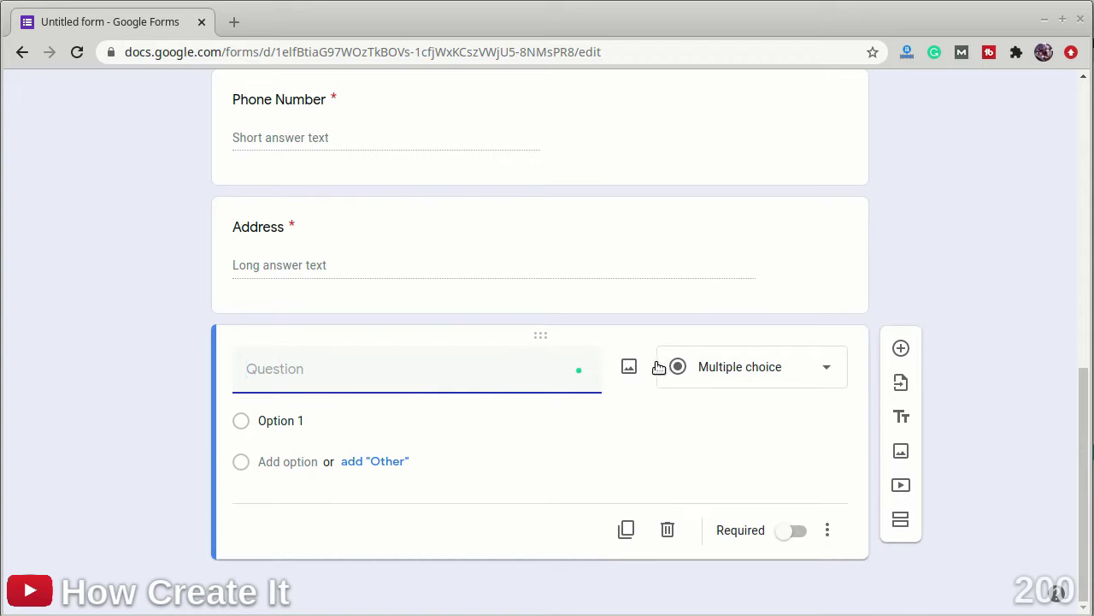
text(Pi)
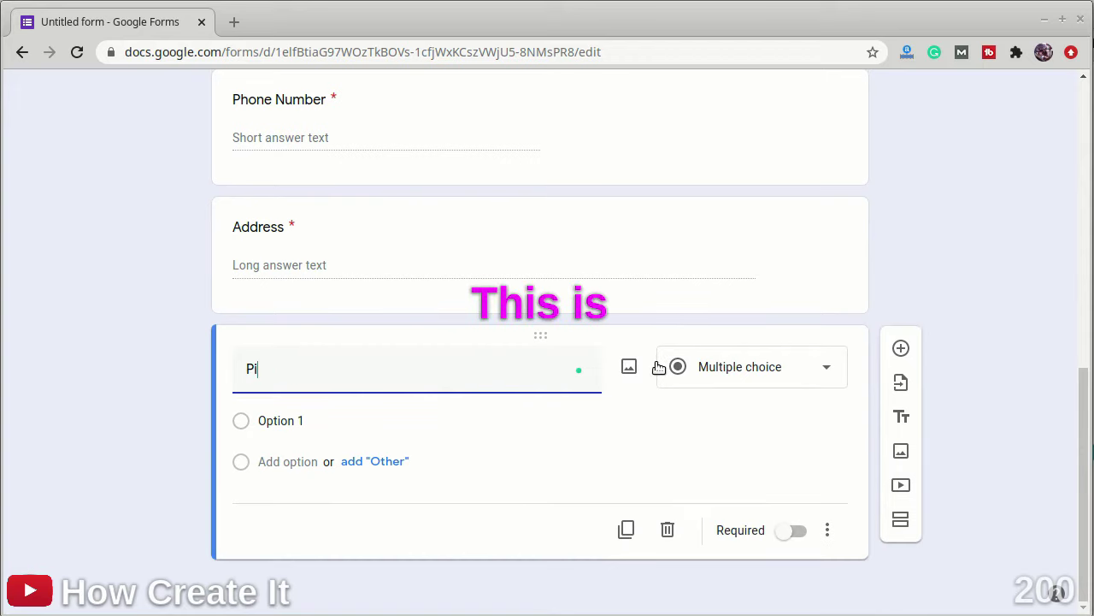
text(ctures)
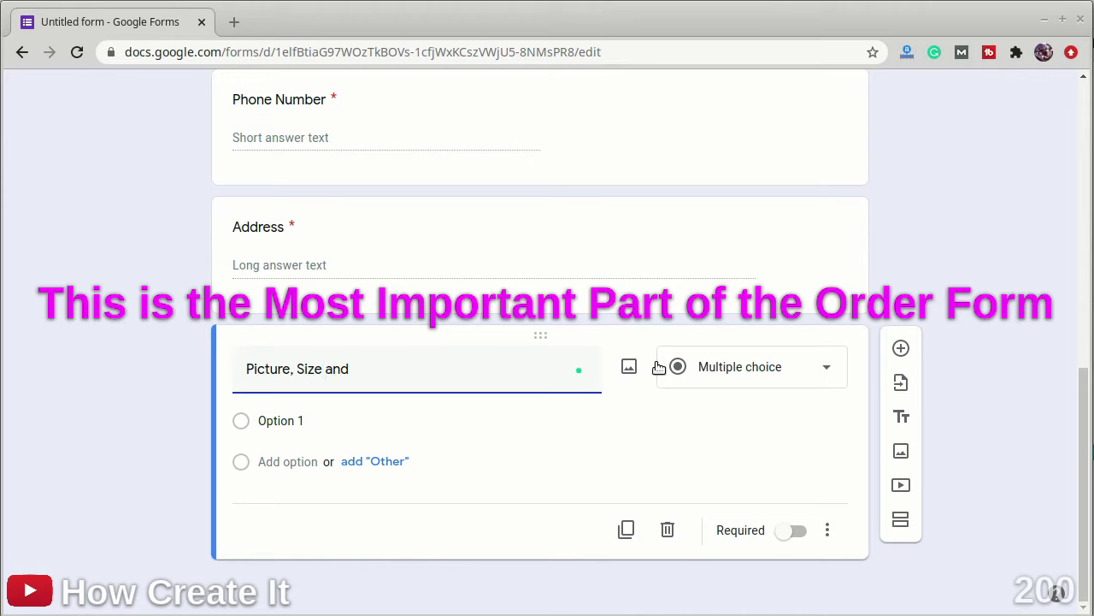
key(BackSpace)
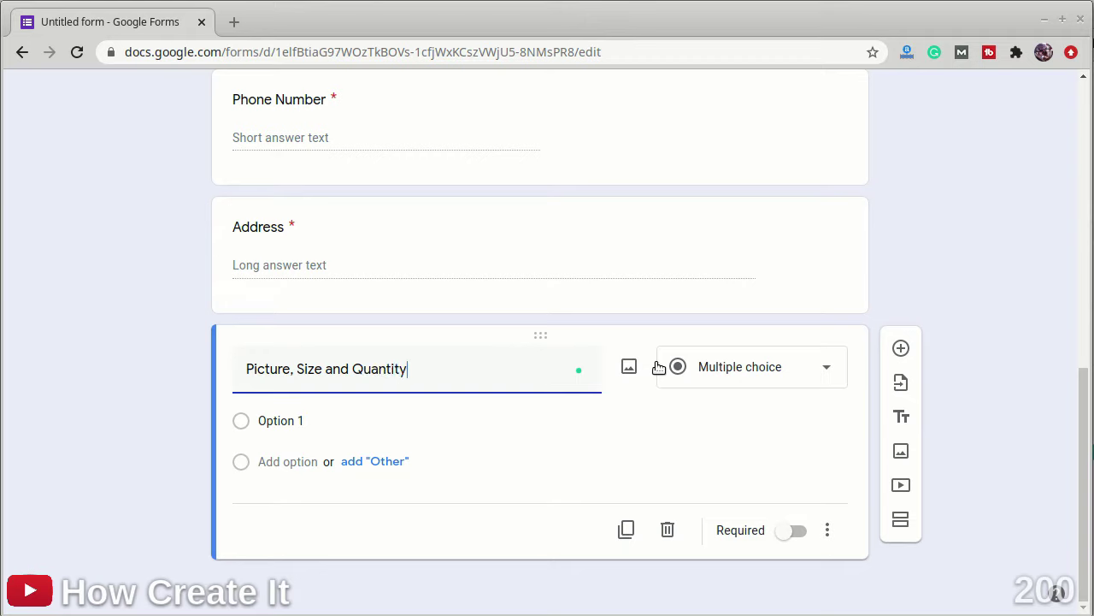
Make the Picture, Size and Quantity question a multiple choice grid and insert a comma before "and" in its title.
click(810, 370)
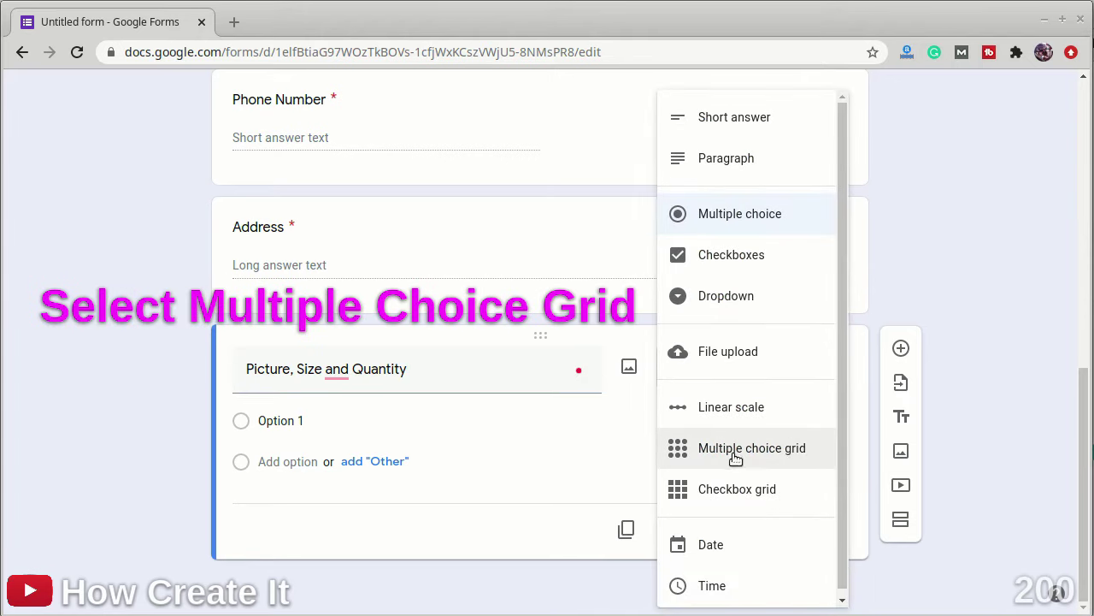
click(768, 450)
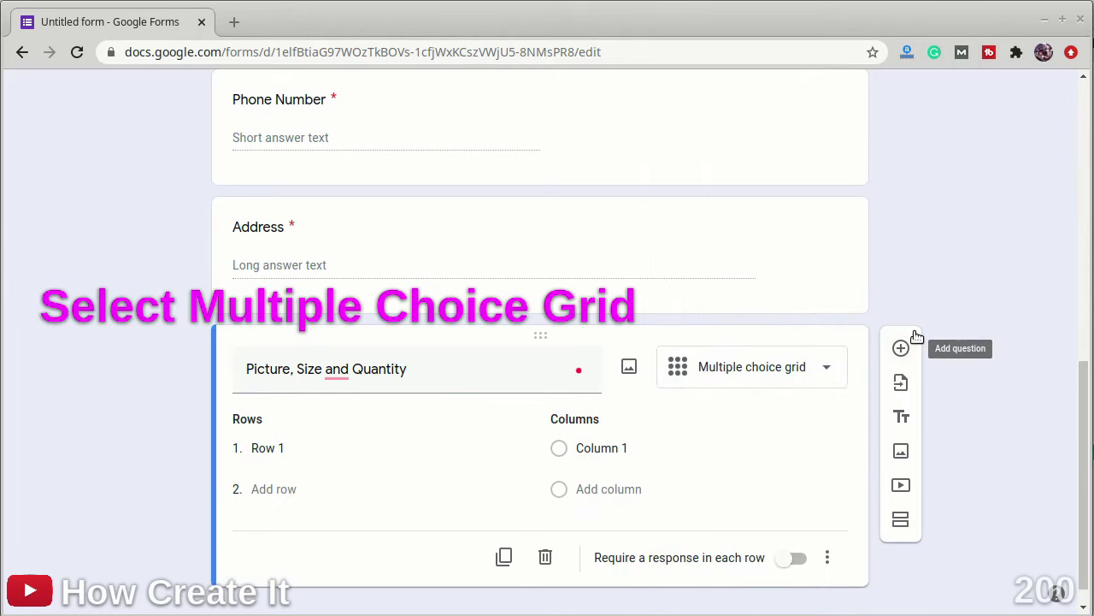
mouse_move(332, 344)
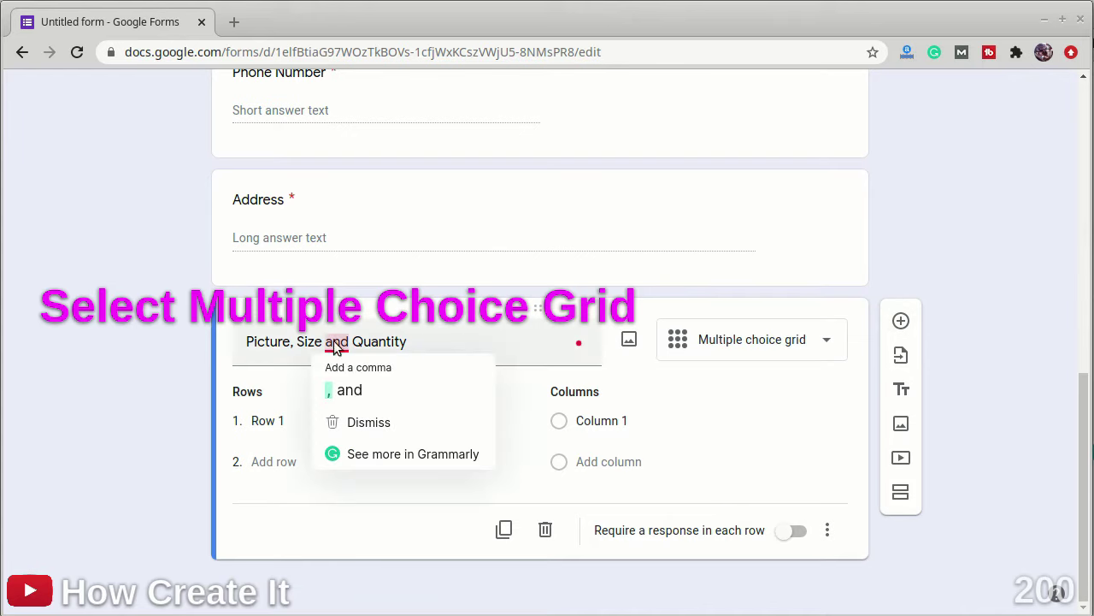
click(345, 395)
Enter the sizes S, M, L, XL, XXL and XXXL as the grid question's six rows.
click(292, 422)
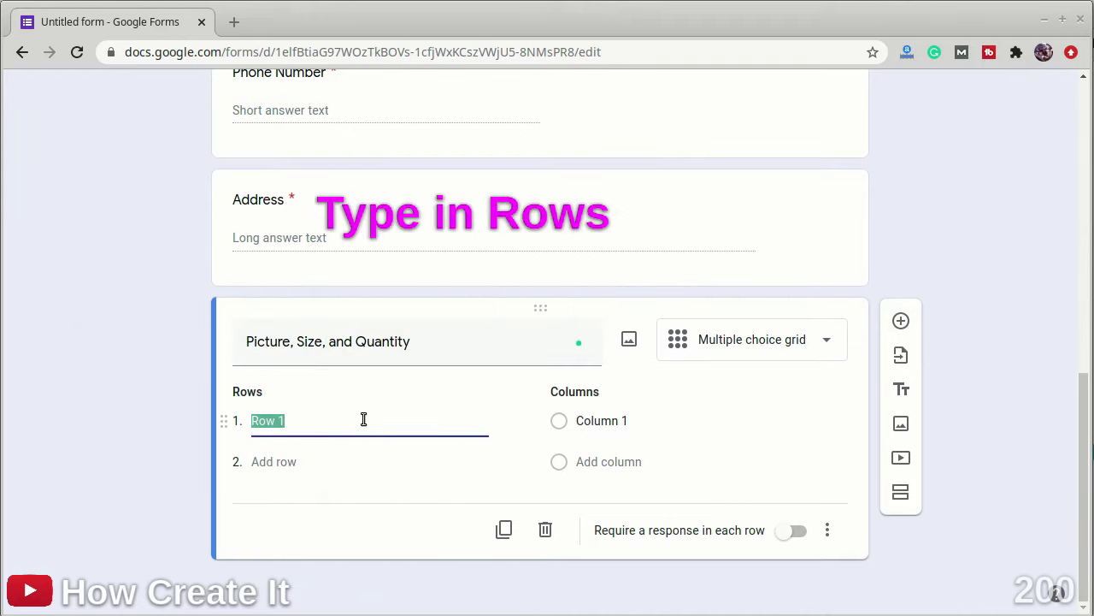
text(S)
click(300, 454)
text(M)
click(273, 501)
text(L)
scroll(334, 513, down, 1)
click(274, 462)
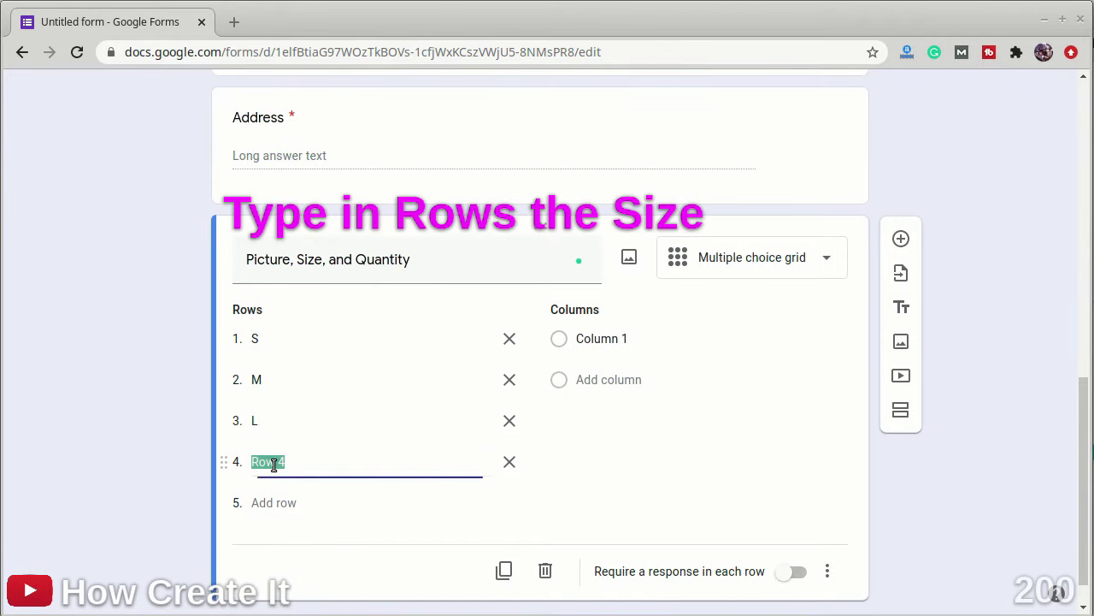
text(XL)
click(292, 505)
text(XXL)
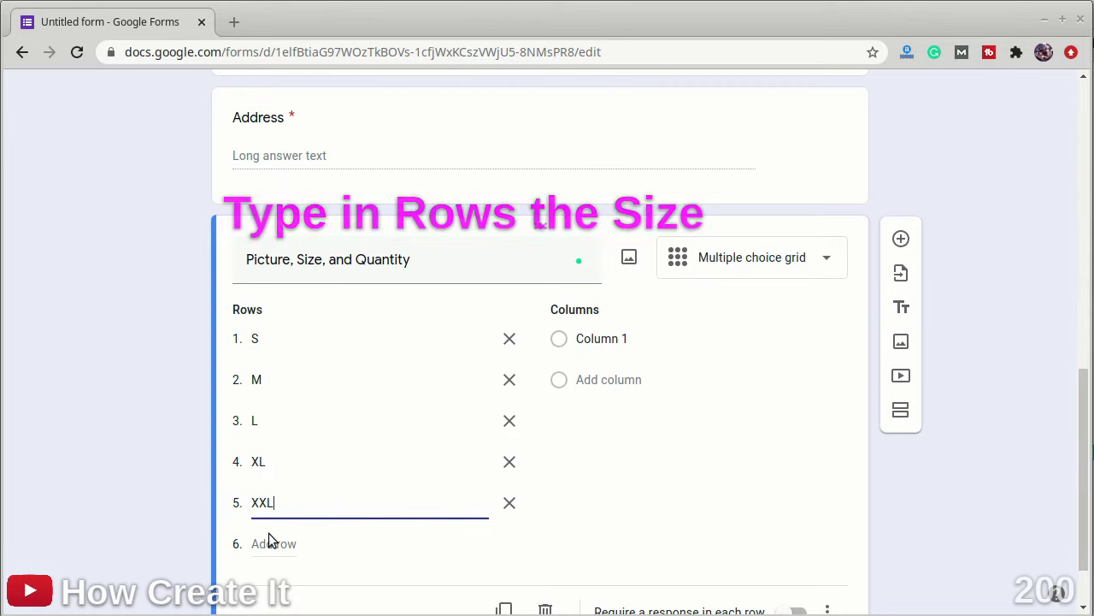
click(269, 542)
text(XXXL)
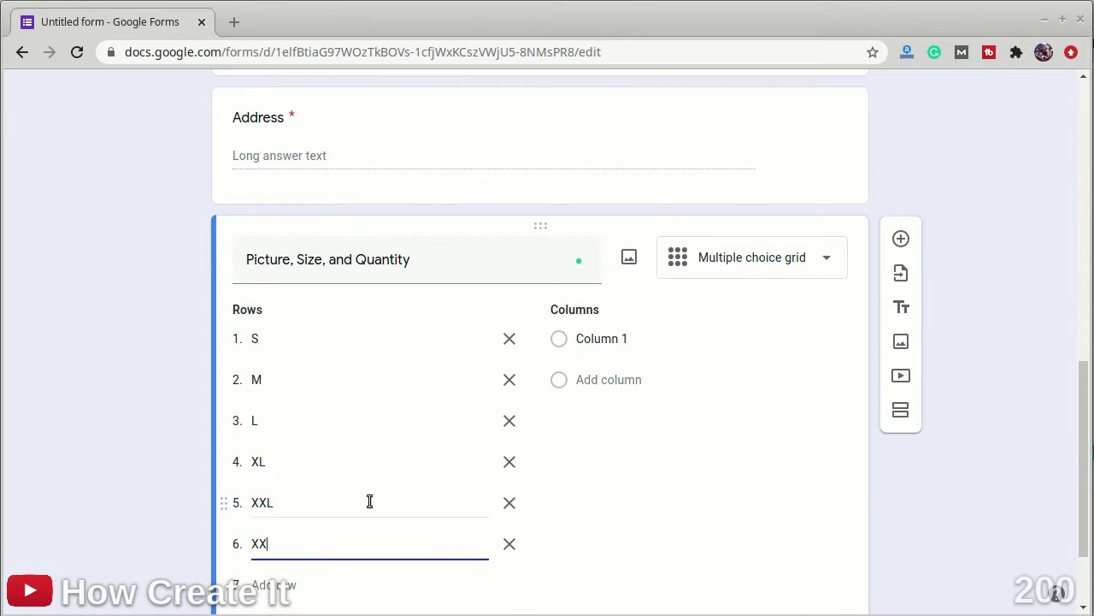
Enter the order quantities 1, 2, 3, 4 and 5 as the grid question's columns.
click(626, 341)
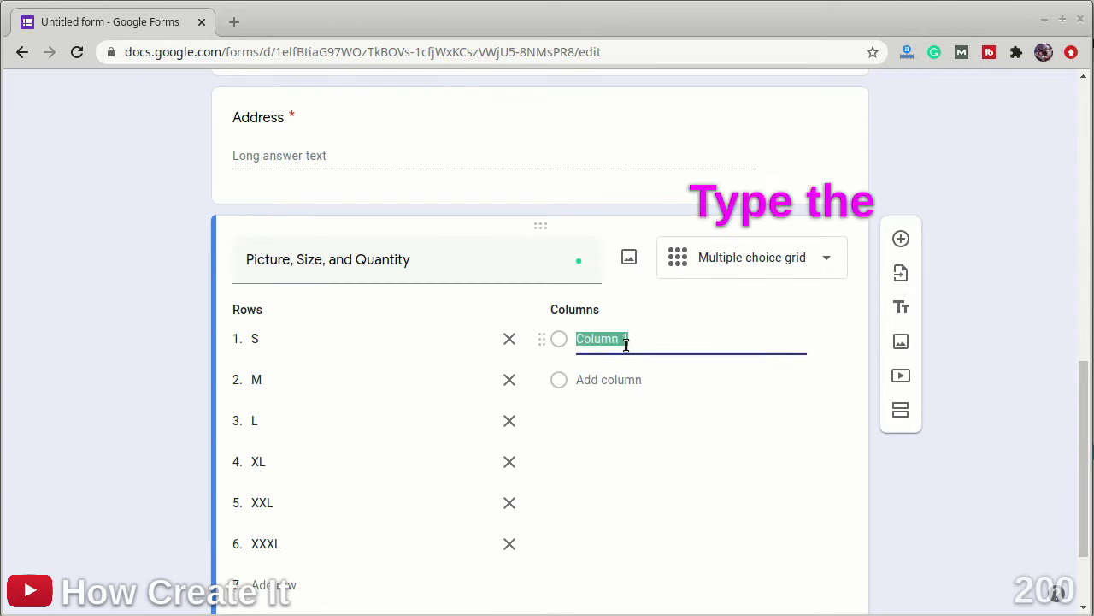
text(1)
click(621, 375)
text(2)
click(612, 421)
text(3)
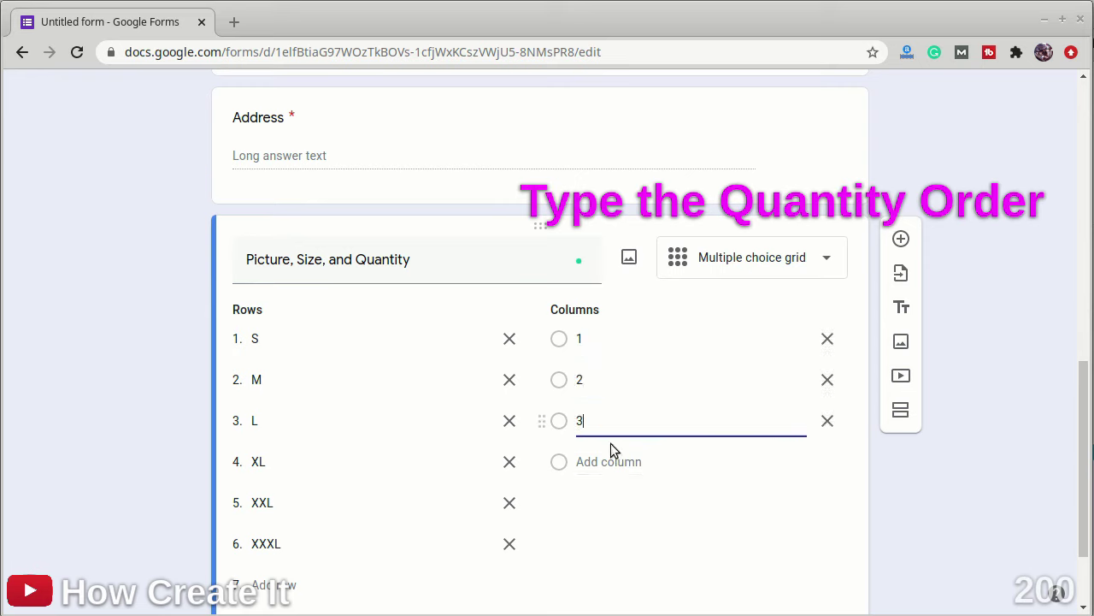
click(618, 462)
text(4)
click(611, 502)
text(5)
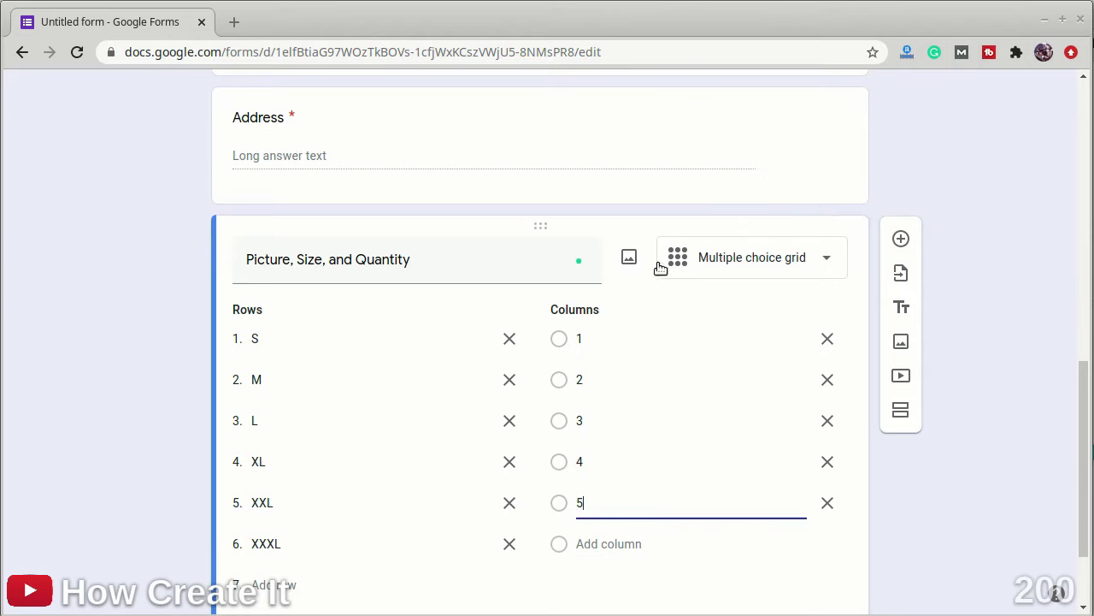
Upload T Shirt Model 1.jpg from the Jeans and T Shirt folder as the grid question's image.
click(629, 259)
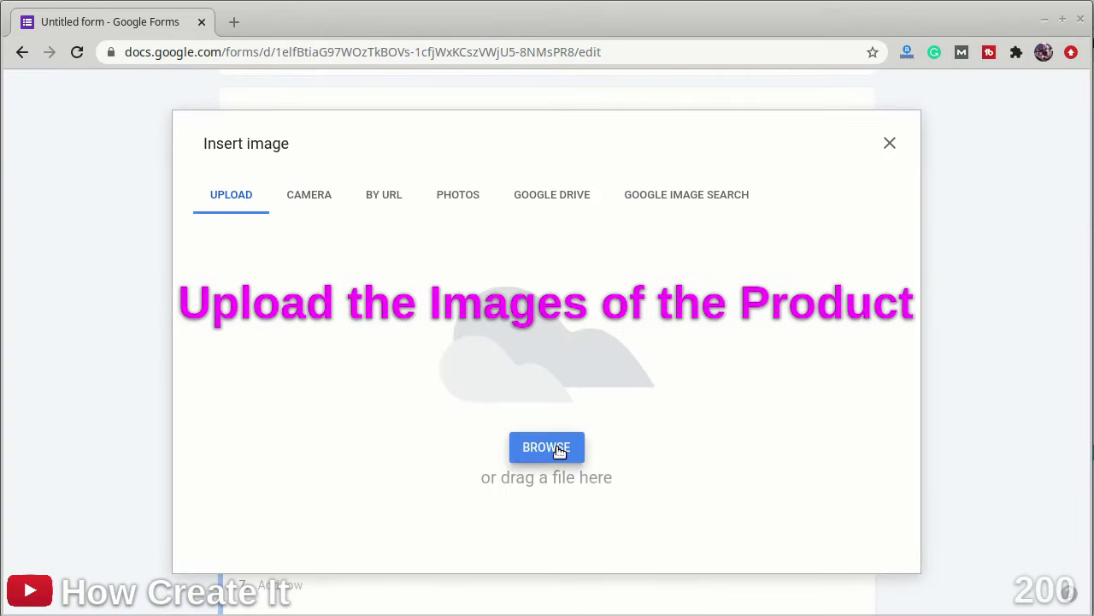
click(547, 447)
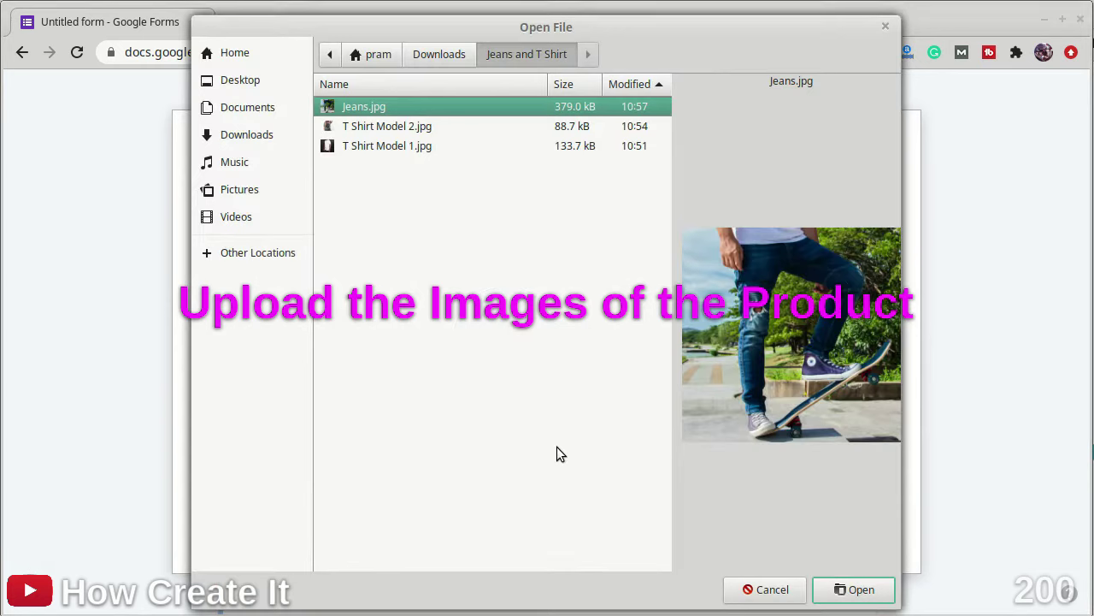
click(370, 146)
click(841, 587)
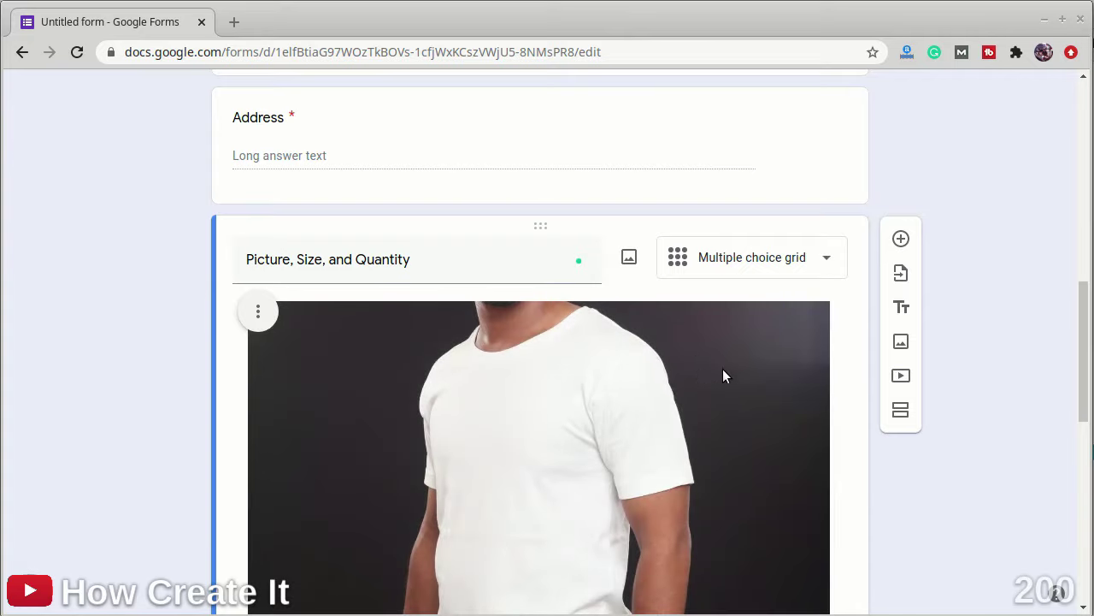
Shrink the T-shirt image to under two thirds of the question's width and center align it.
scroll(717, 363, down, 2)
scroll(720, 359, up, 1)
click(721, 359)
scroll(744, 376, down, 2)
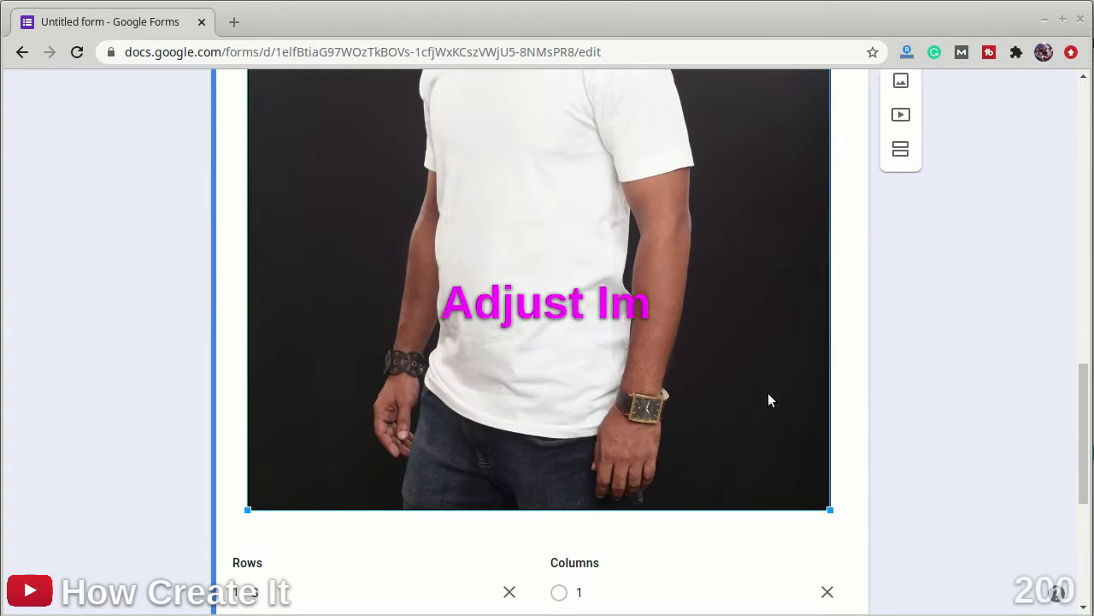
drag(830, 510, 625, 320)
scroll(728, 313, up, 2)
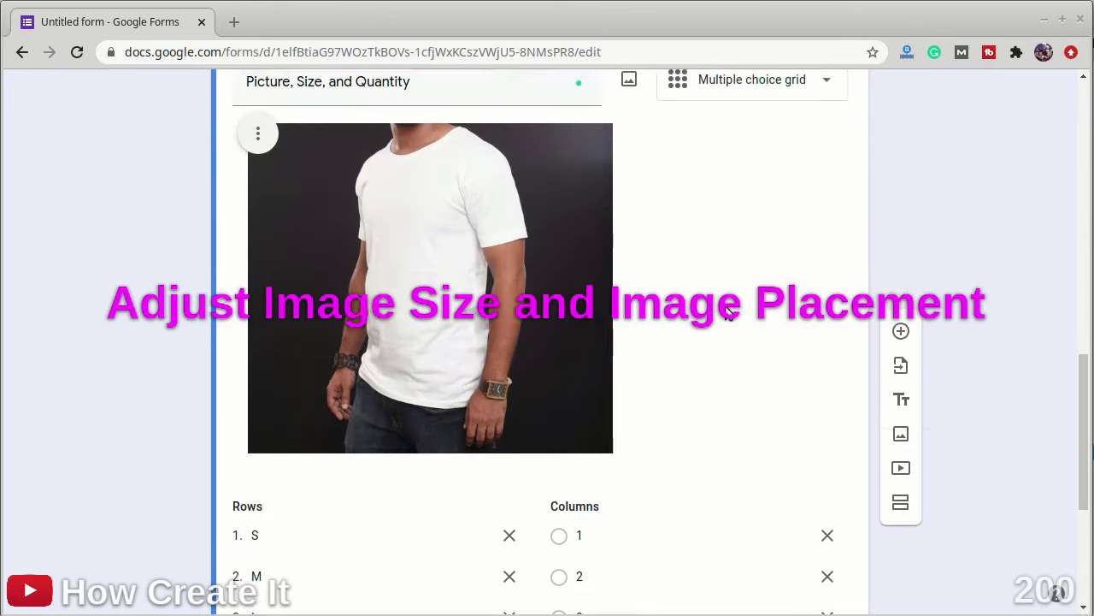
click(259, 171)
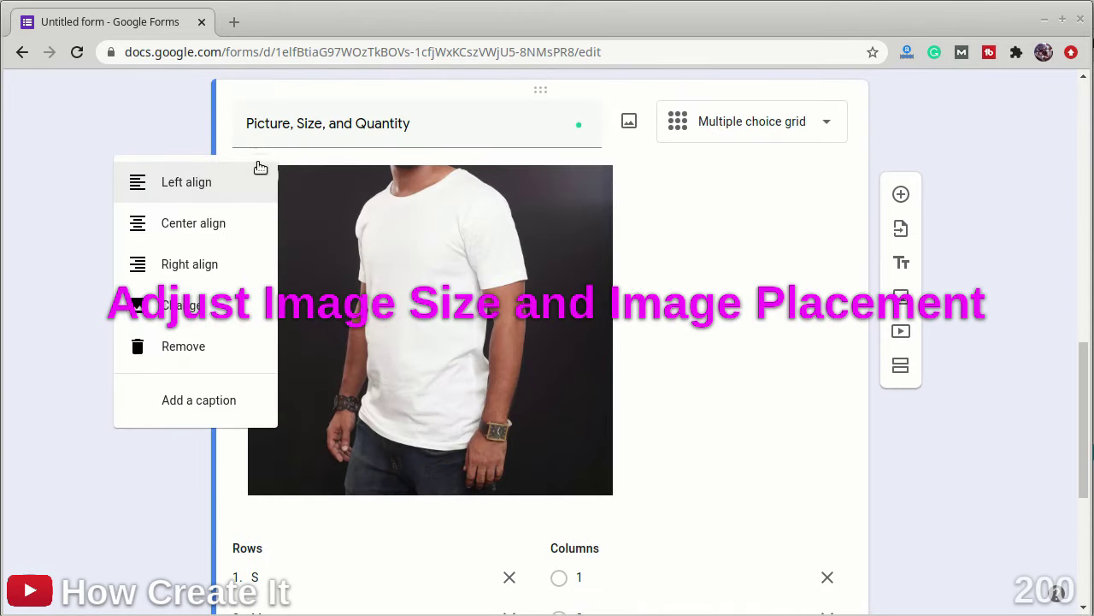
click(193, 237)
Show a description on the grid question and enter "Please select size and quantity".
scroll(804, 393, down, 3)
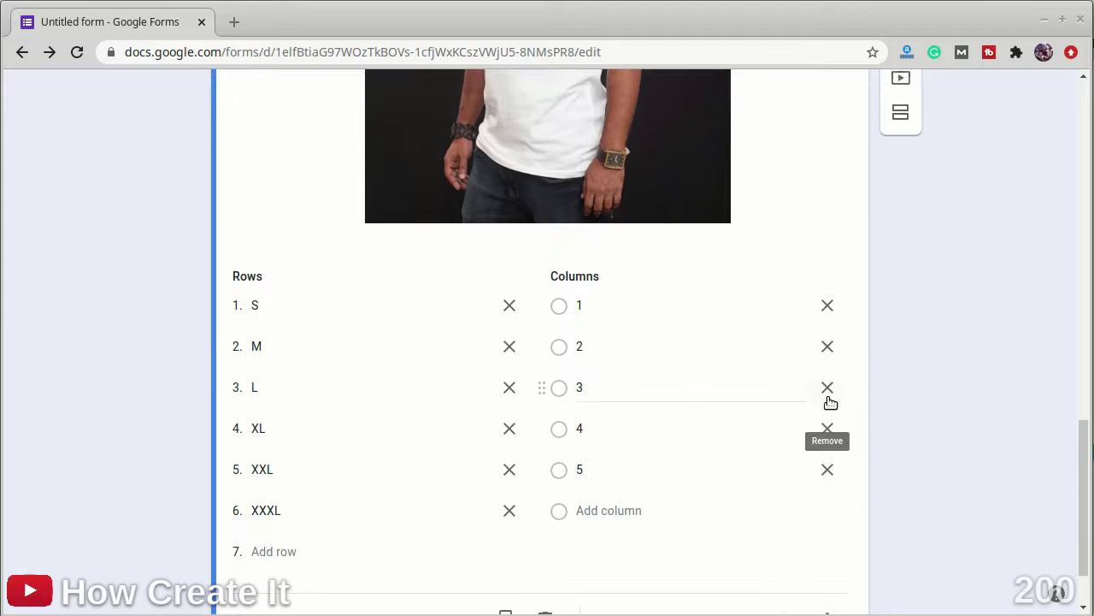
scroll(831, 402, down, 2)
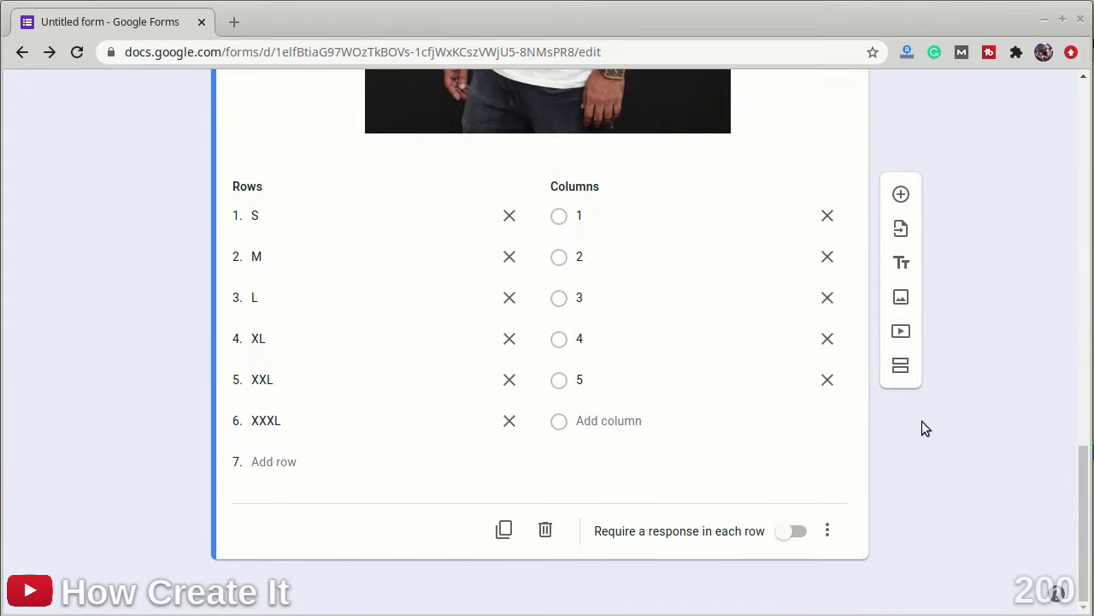
click(828, 531)
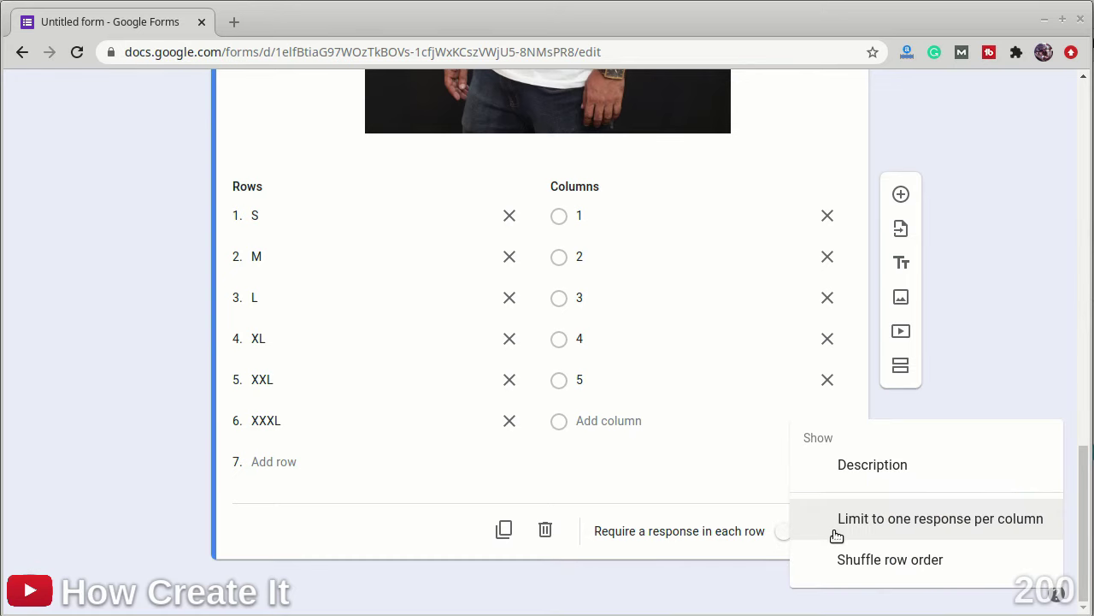
click(898, 464)
scroll(916, 460, up, 6)
click(280, 308)
scroll(814, 355, down, 1)
text(p)
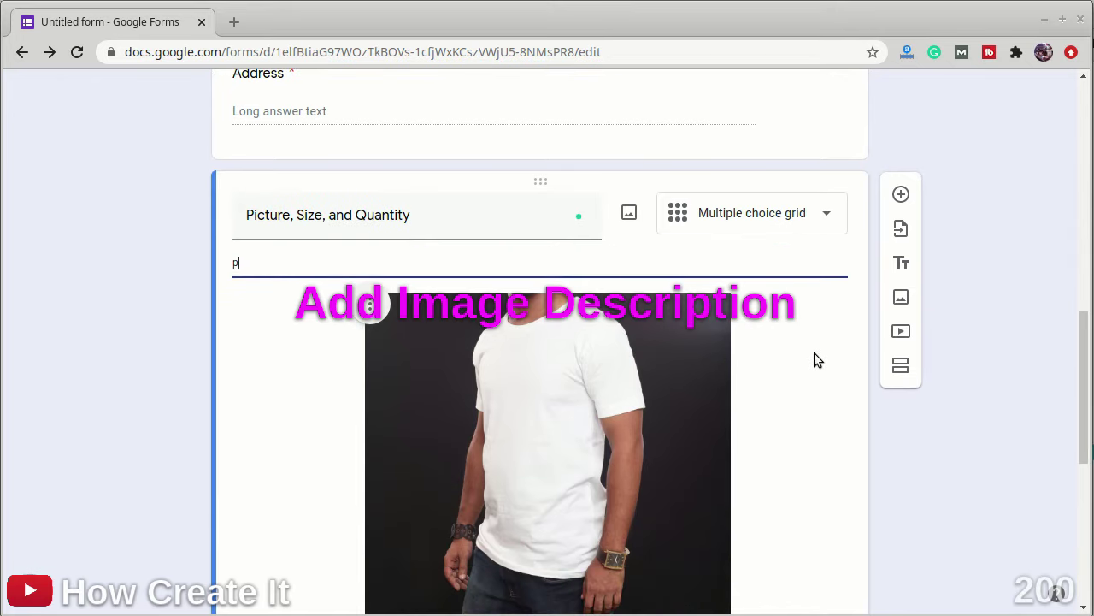
text(L)
key(BackSpace)
key(BackSpace)
text(Please select)
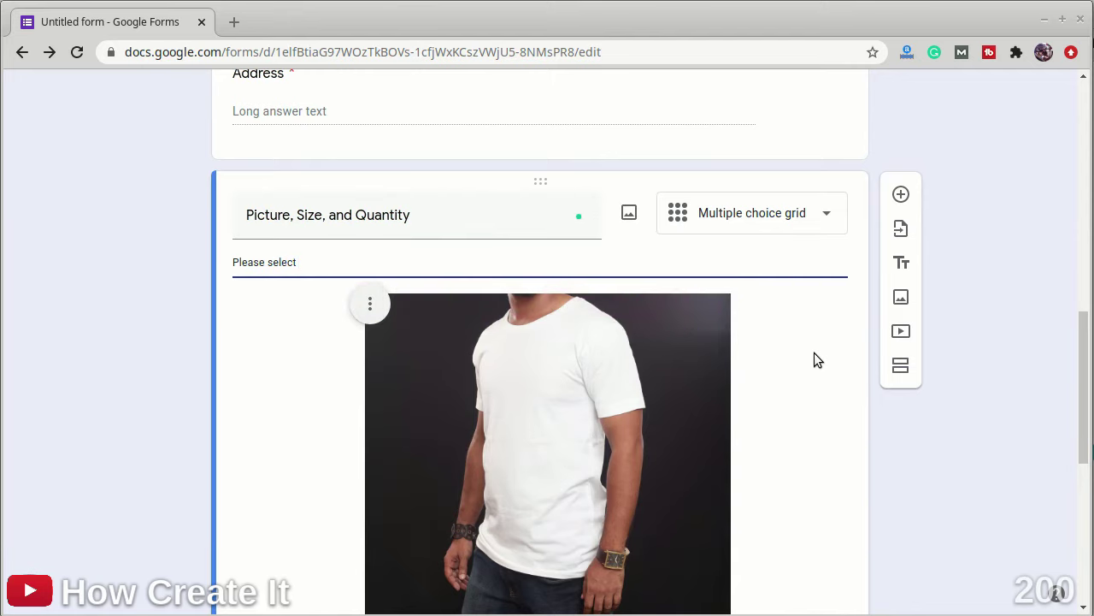
text( zis)
text(nd quantity)
Append prices to the first three size rows: $2 for S, $4 for M and $6 for L.
scroll(814, 359, down, 6)
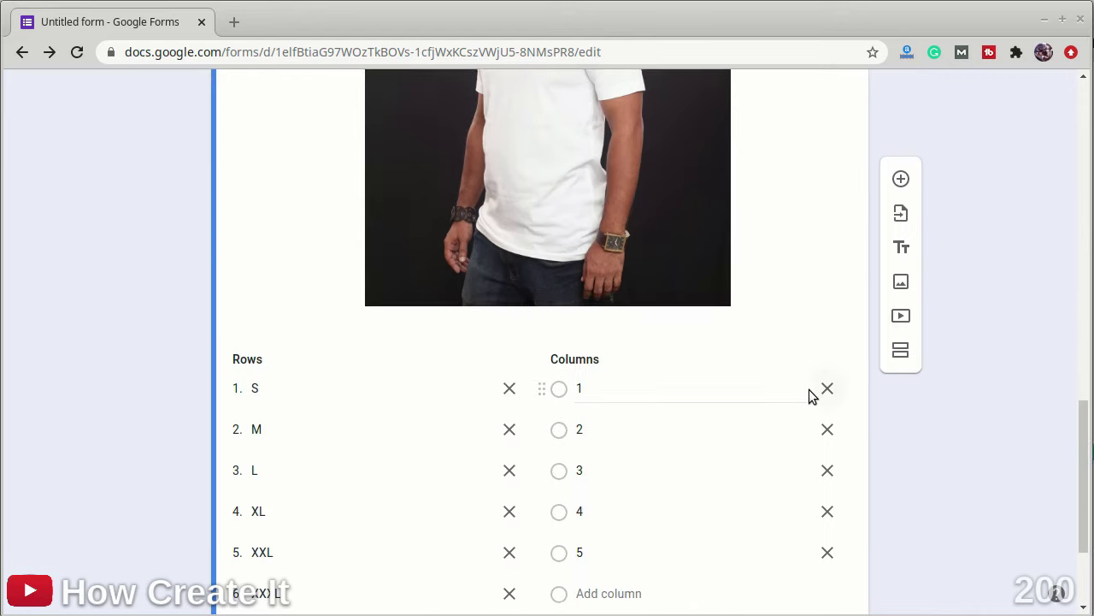
click(289, 210)
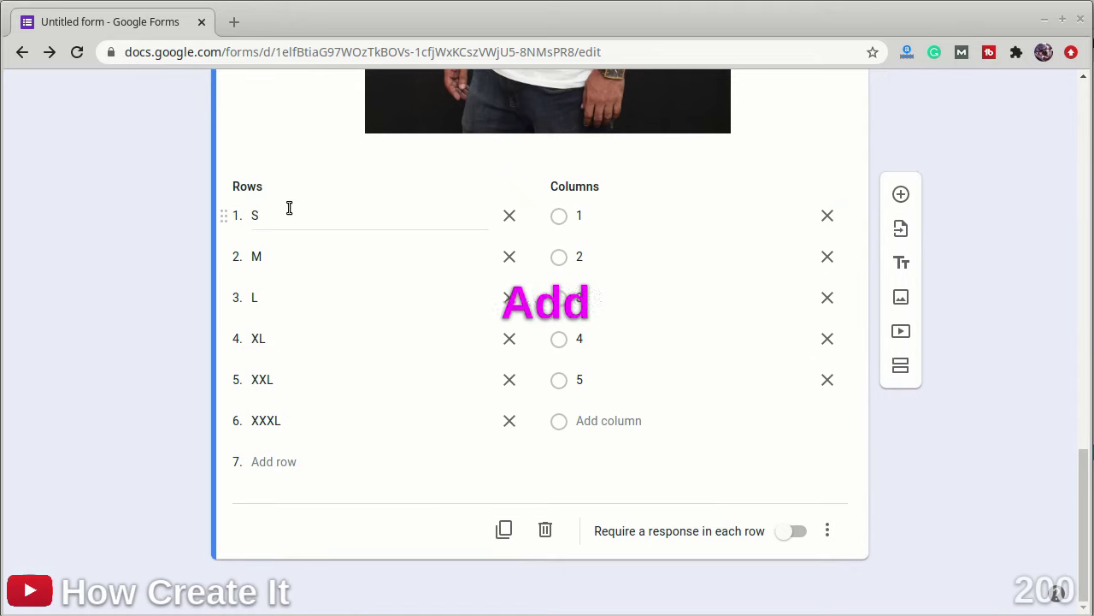
click(289, 210)
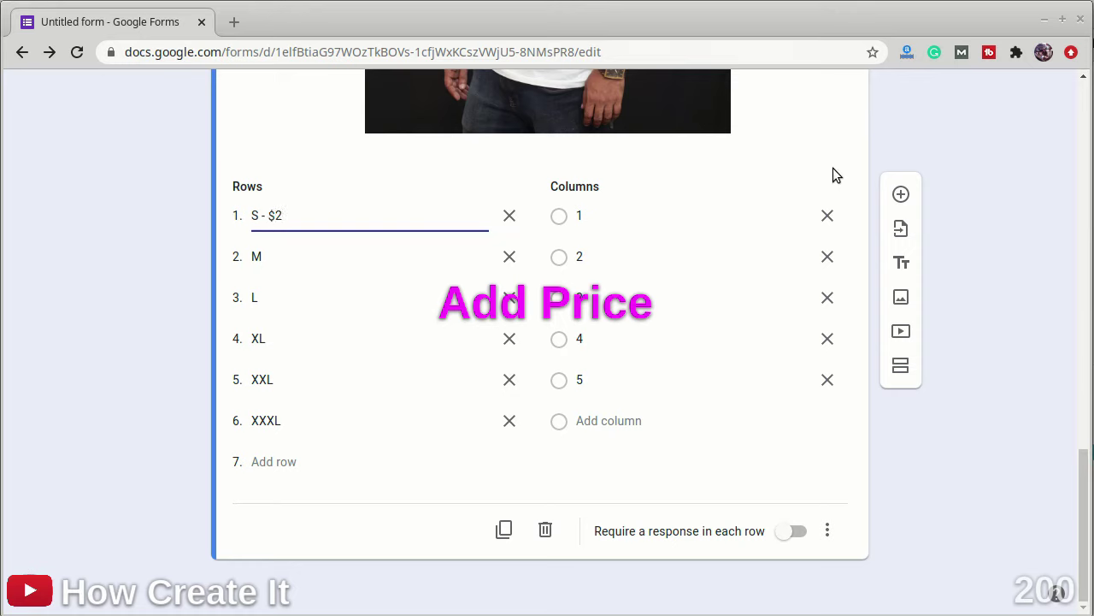
click(341, 259)
click(341, 259)
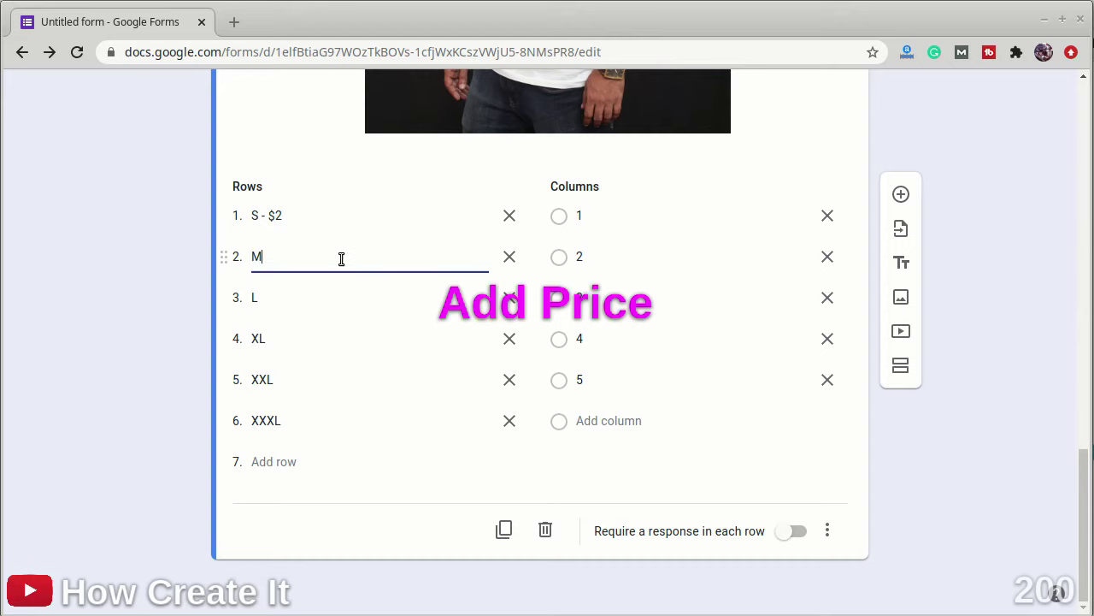
text(- $)
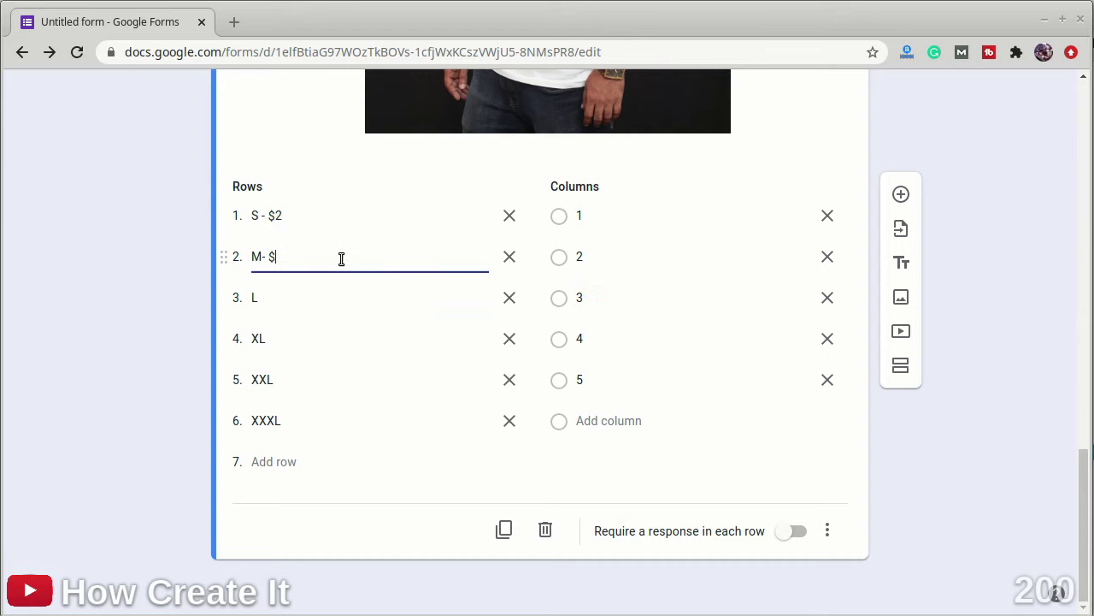
text(4)
click(328, 293)
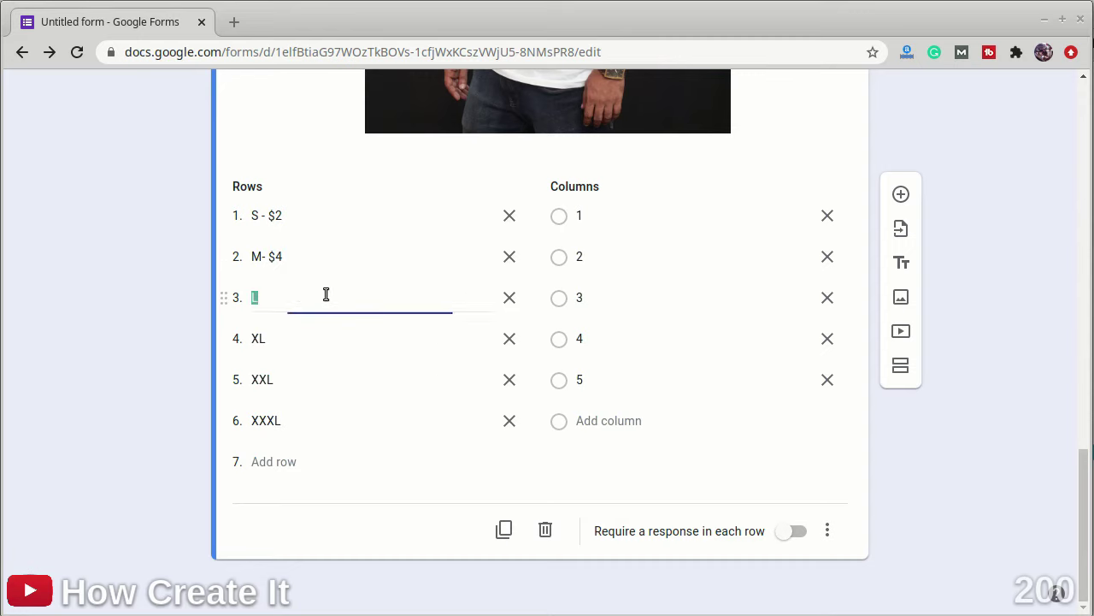
click(325, 294)
text(- $6)
Append prices to the last three size rows: $8 for XL, $10 for XXL and $12 for XXXL.
click(296, 339)
click(333, 339)
text(- )
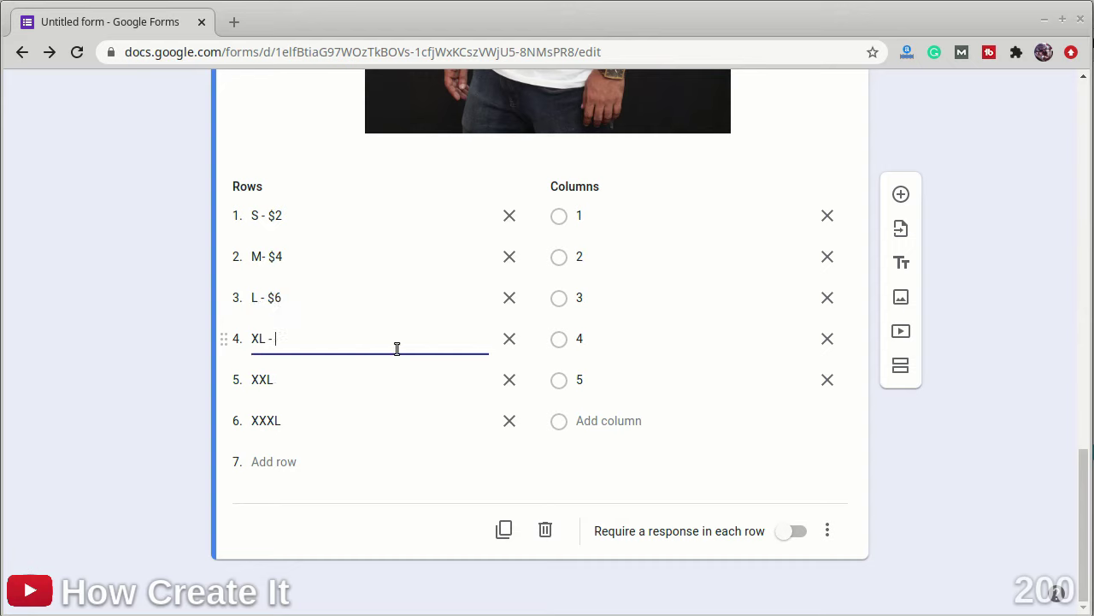
text($8)
click(337, 382)
click(337, 383)
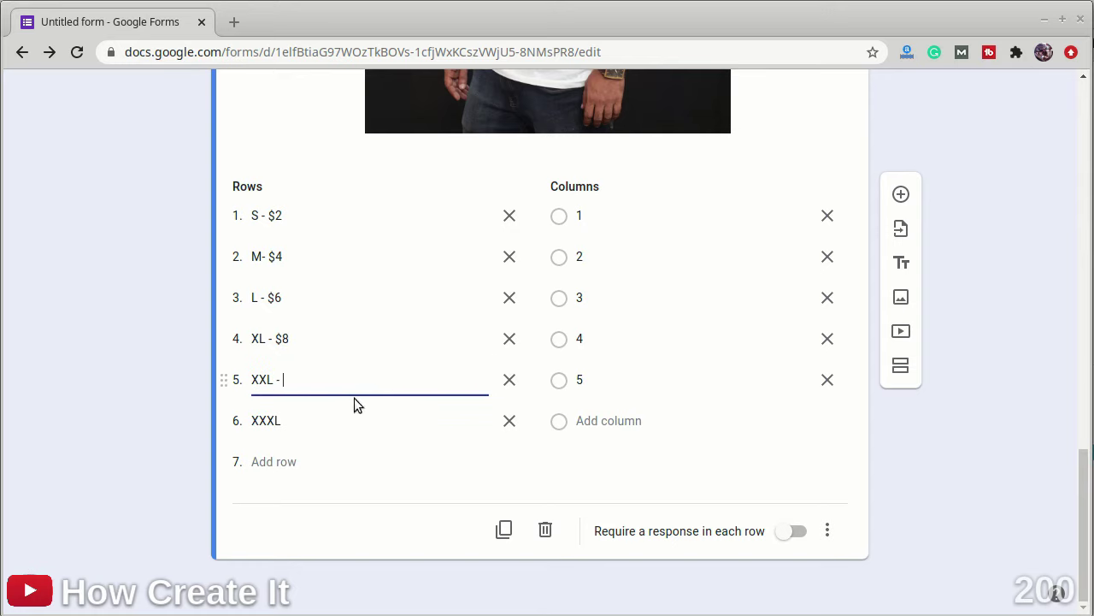
text(- $10)
click(399, 427)
click(398, 428)
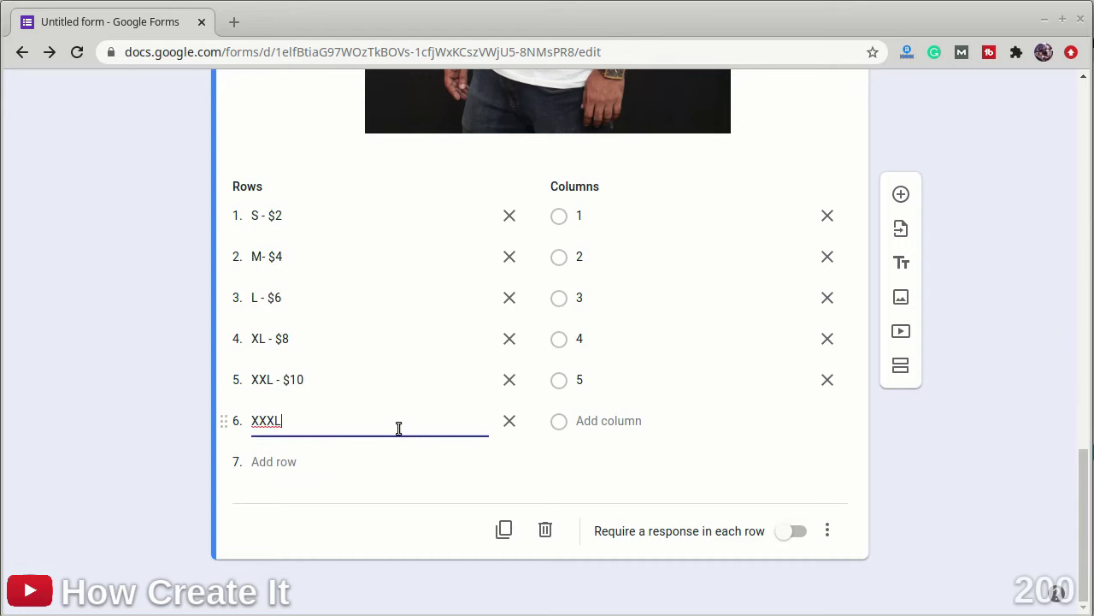
text(- $12)
click(983, 547)
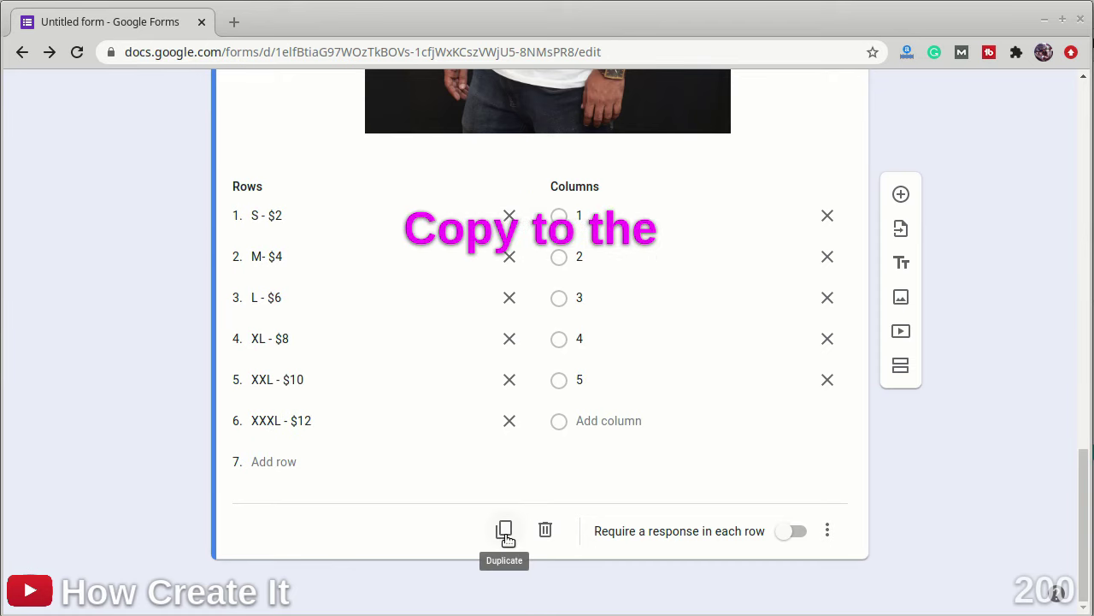
Duplicate the T-shirt grid question and retitle the copy "Picture, Size, and Quantity (Model 2)".
click(505, 530)
scroll(734, 441, up, 7)
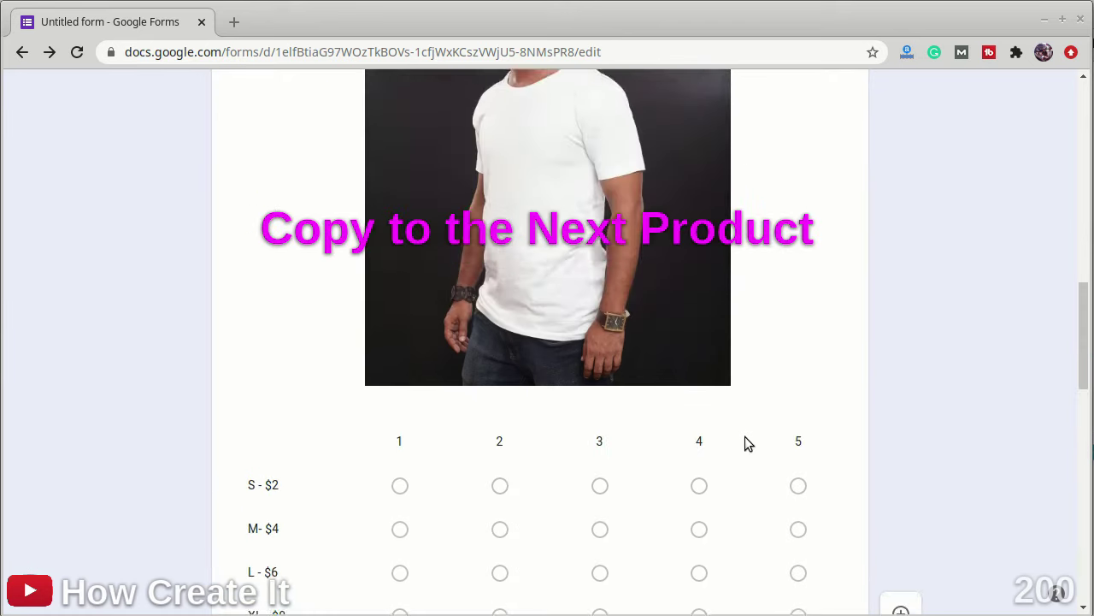
scroll(744, 437, down, 9)
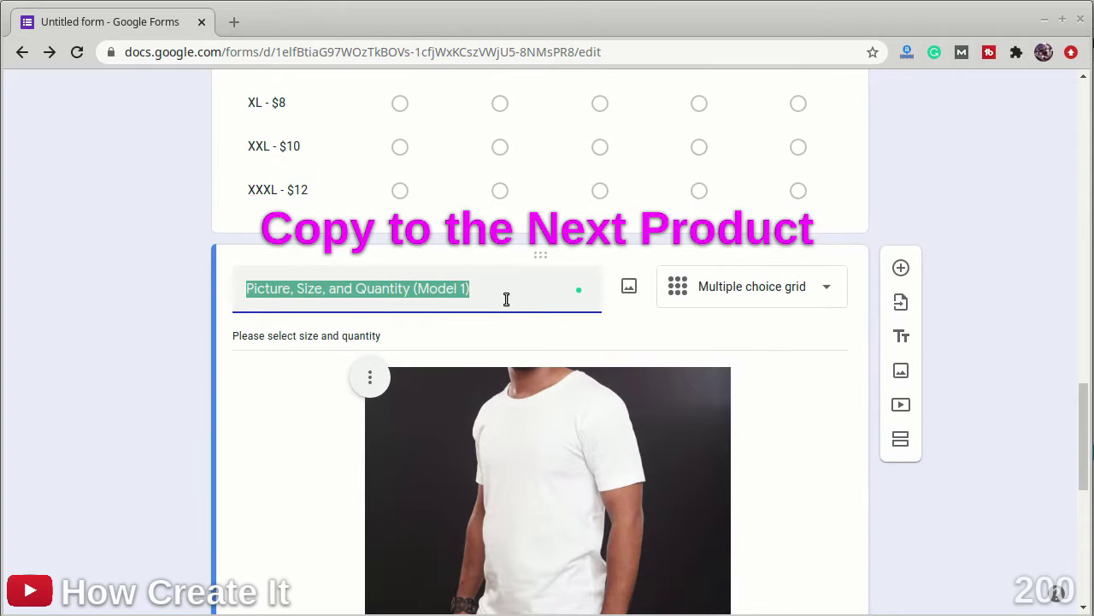
click(506, 290)
key(Delete)
text(2)
click(545, 461)
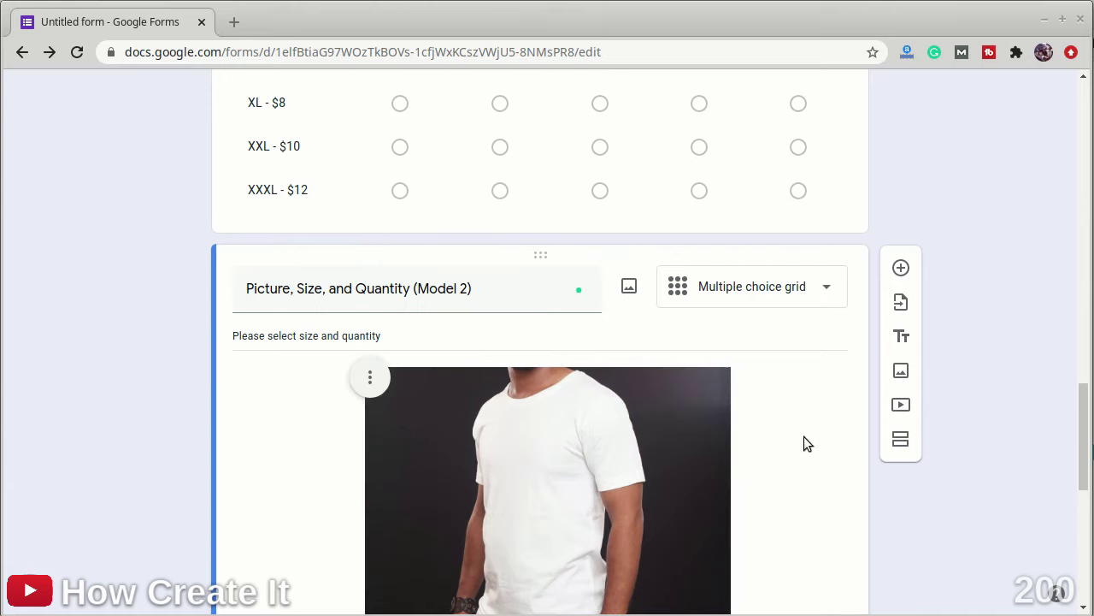
click(834, 459)
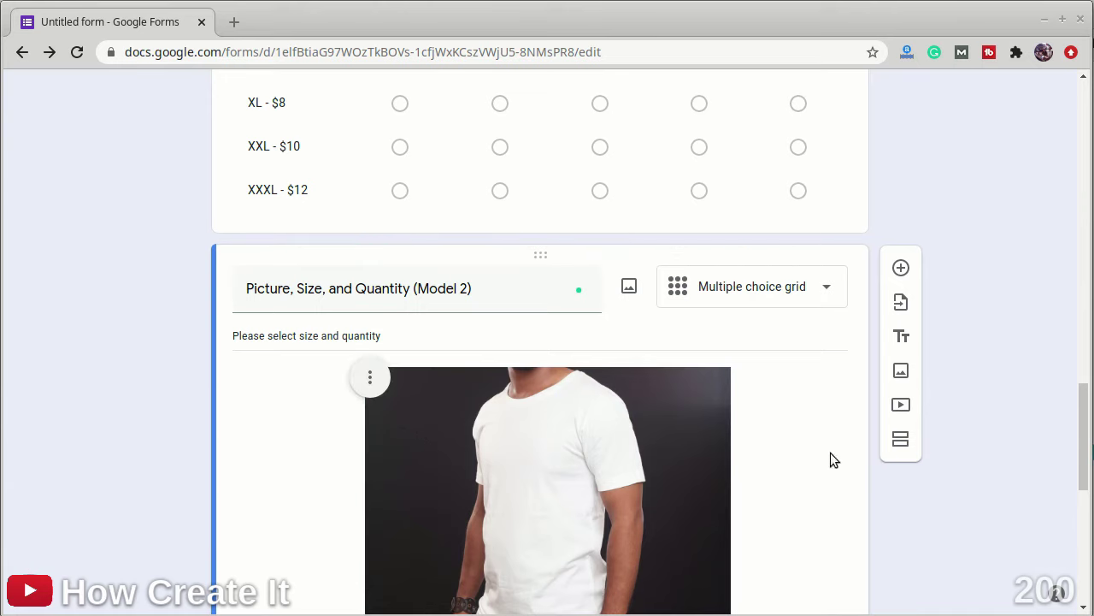
Replace the Model 2 question's picture with the uploaded file "T Shirt Model 2.jpg".
click(369, 377)
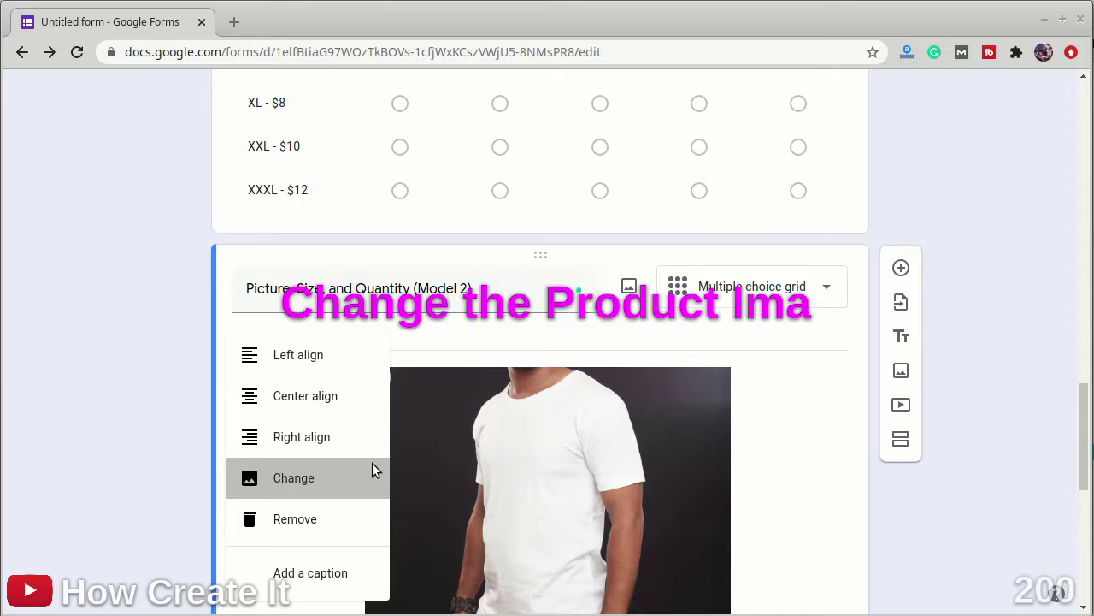
click(373, 469)
click(544, 449)
click(389, 126)
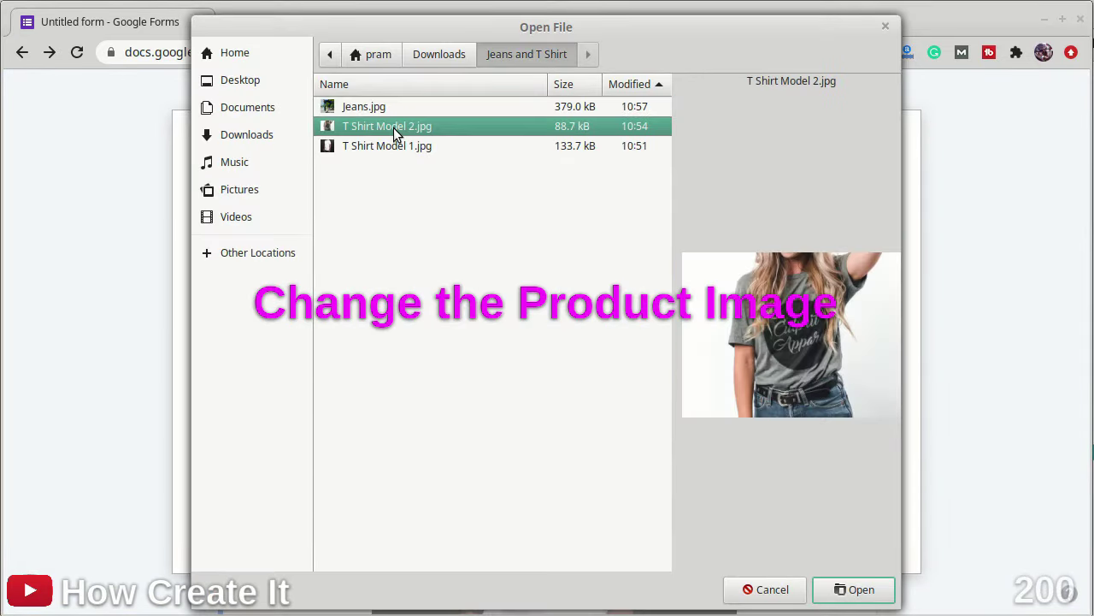
click(855, 589)
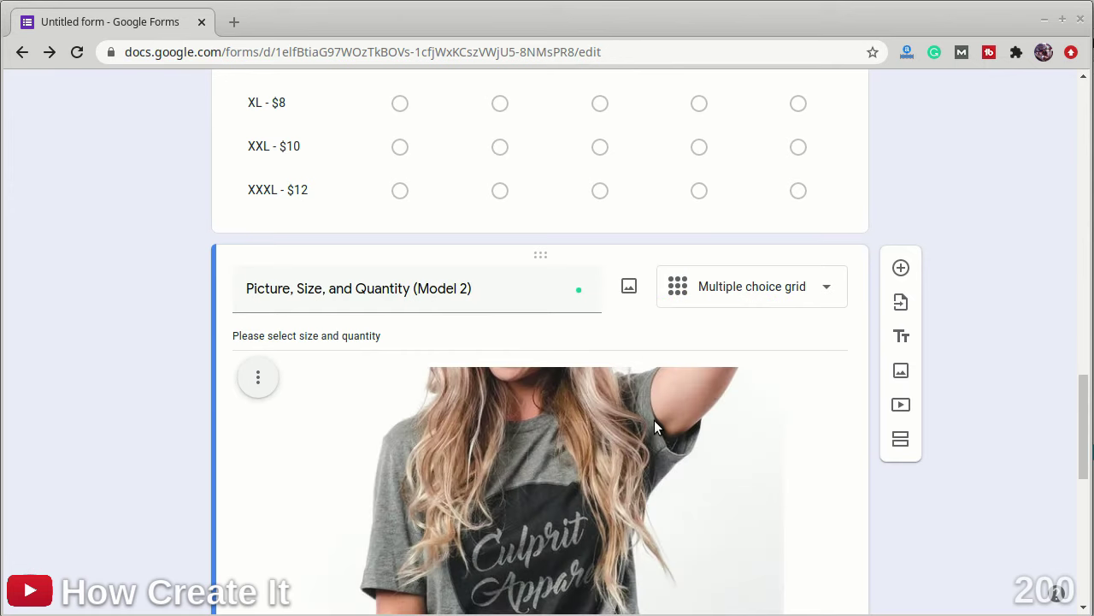
Shrink the Model 2 T-shirt picture and center-align it within the question.
scroll(731, 422, down, 5)
drag(784, 452, 651, 352)
scroll(513, 342, up, 3)
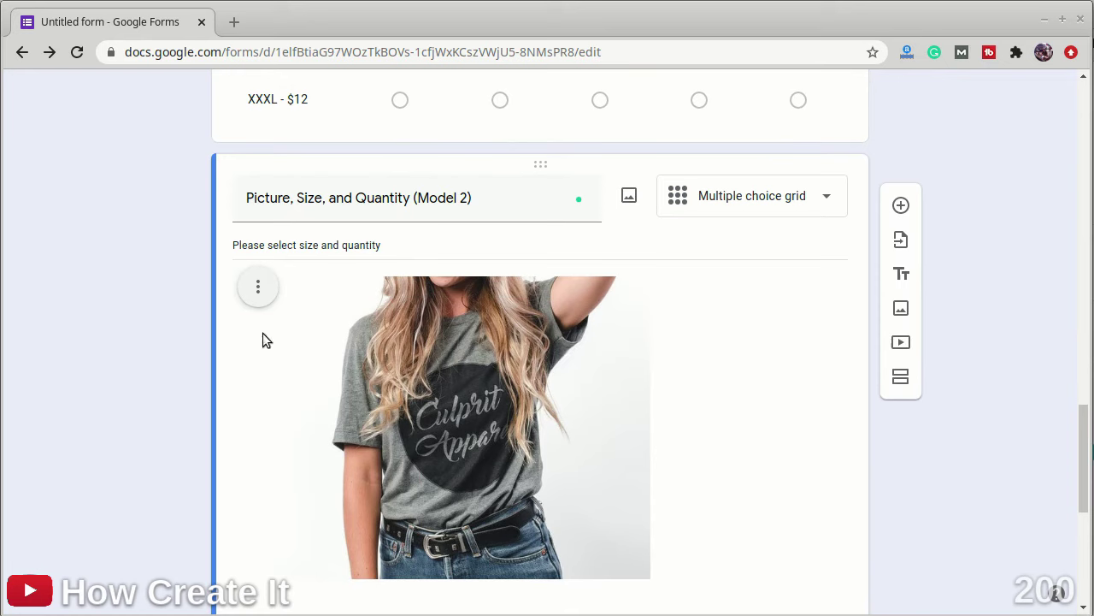
click(260, 290)
click(188, 334)
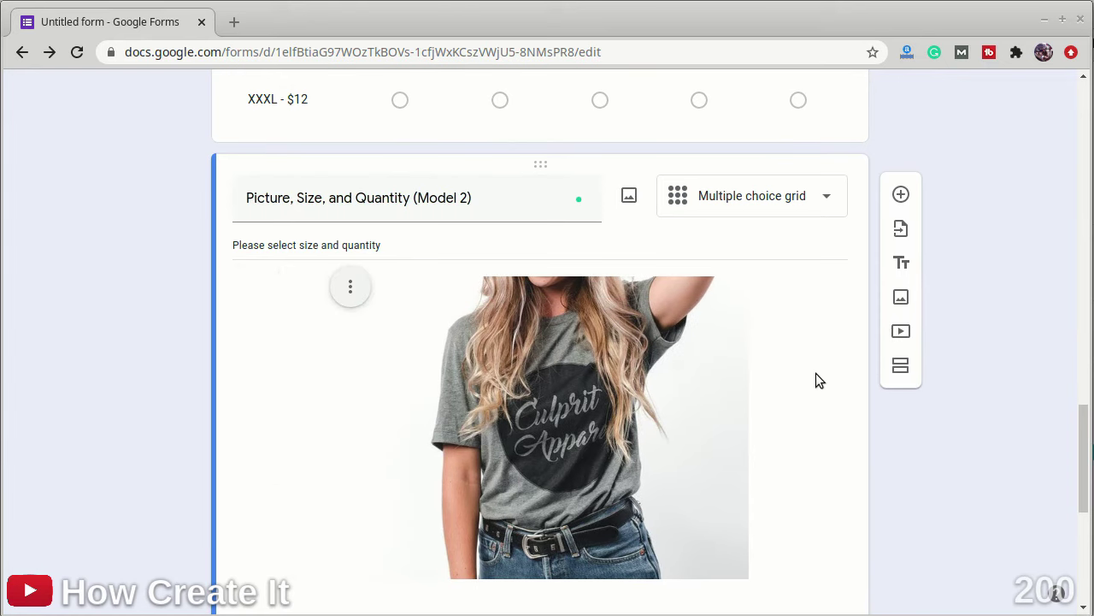
Change the Model 2 prices in the first three size rows to $3 for S, $5 for M and $7 for L.
scroll(815, 368, down, 5)
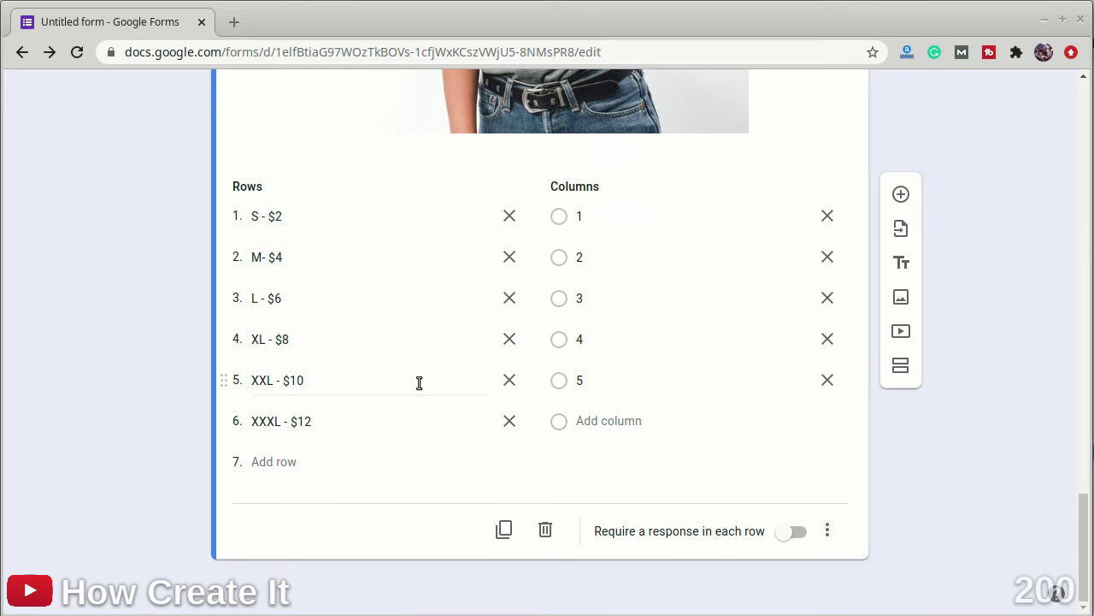
click(334, 216)
click(334, 217)
key(BackSpace)
text(3)
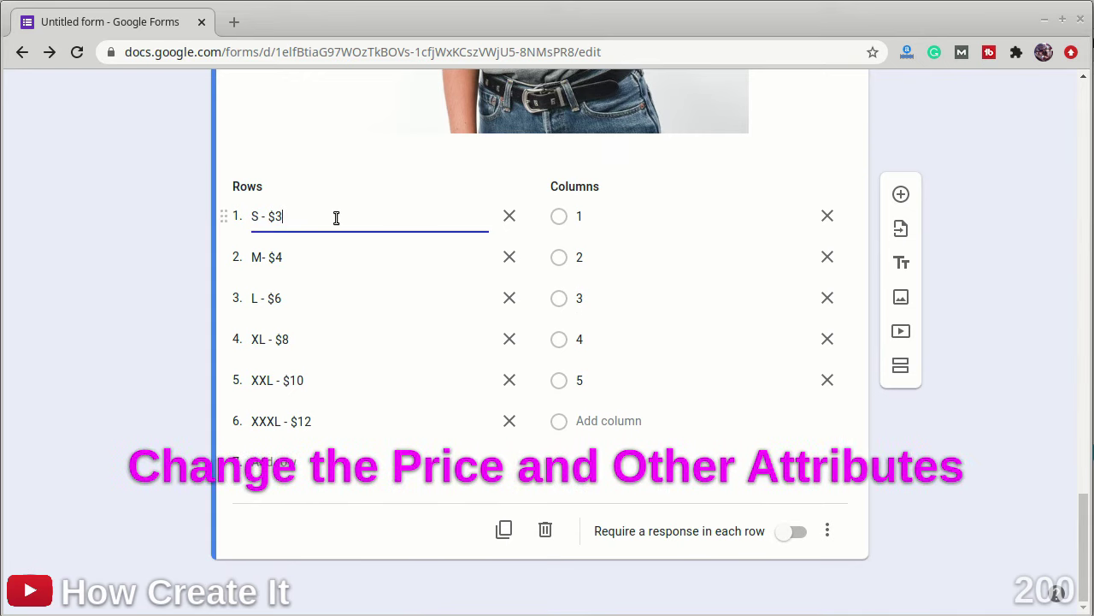
click(300, 257)
click(301, 257)
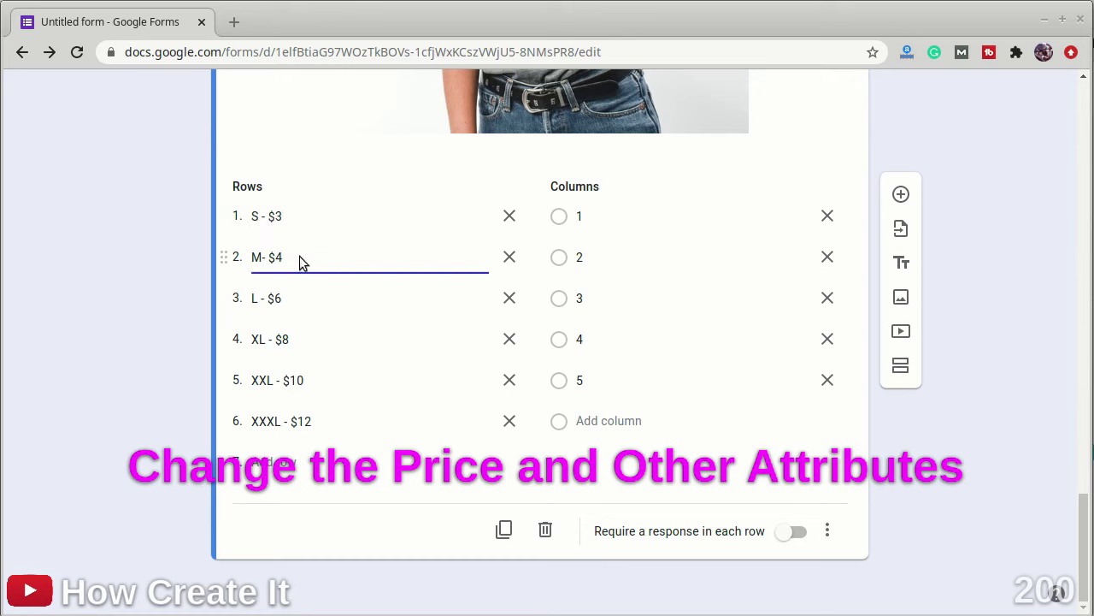
text(5)
click(310, 302)
click(311, 302)
key(BackSpace)
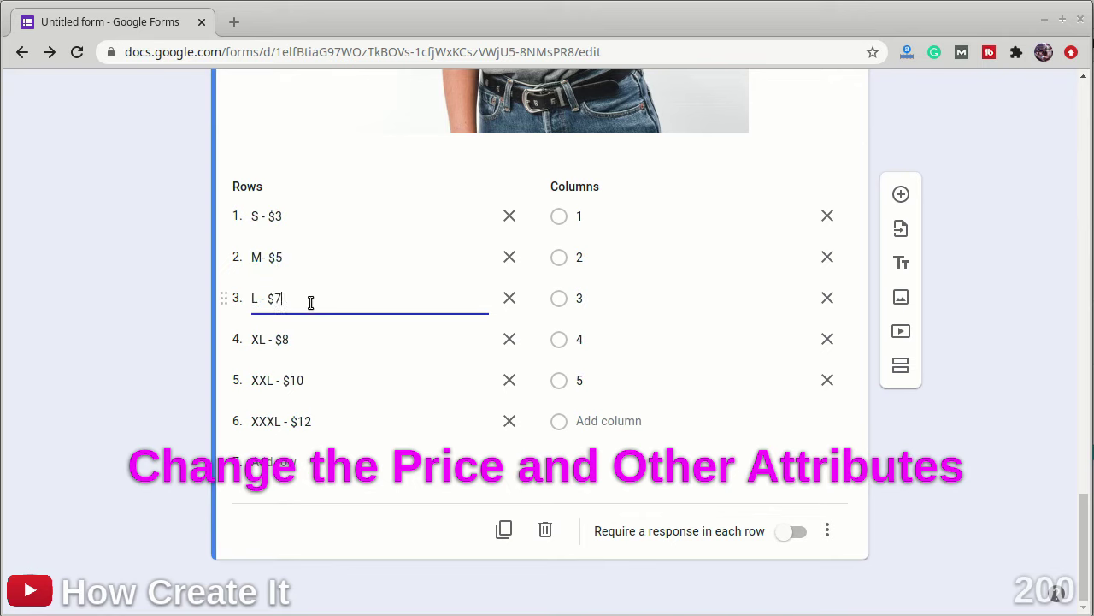
Change the Model 2 prices in the last three size rows to $9 for XL, $11 for XXL and $13 for XXXL.
click(333, 342)
click(334, 340)
key(BackSpace)
text(9)
click(378, 386)
click(378, 387)
key(BackSpace)
text(1)
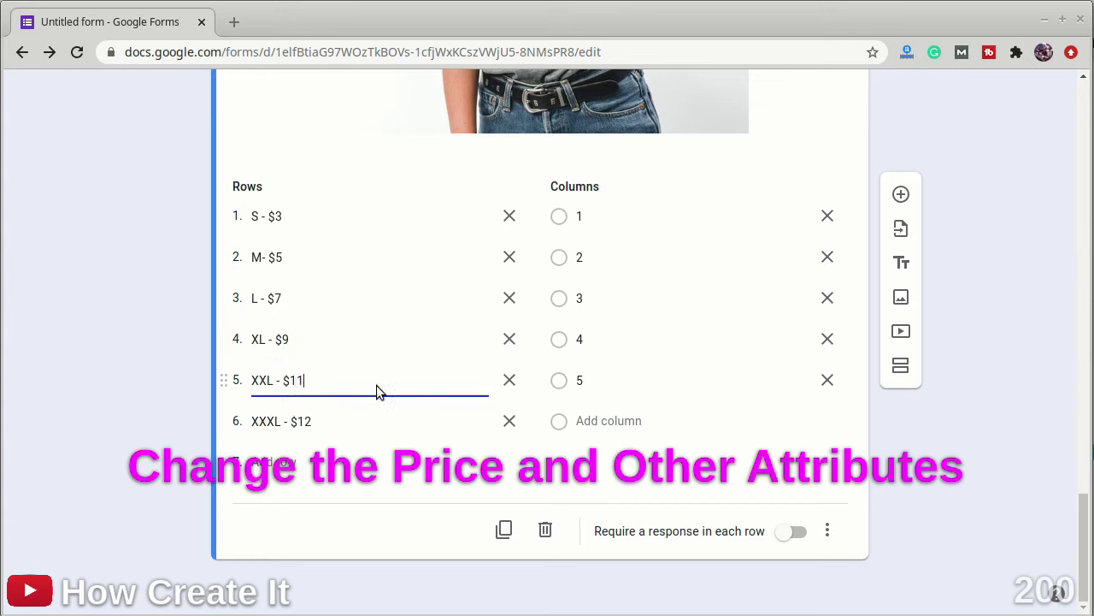
click(381, 425)
click(381, 425)
key(BackSpace)
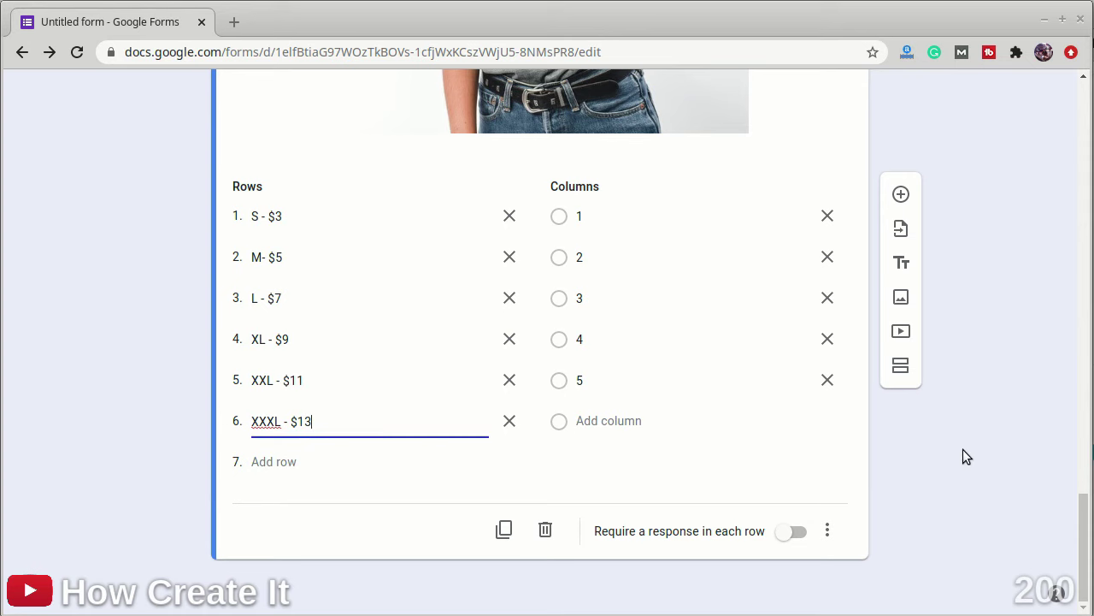
scroll(1004, 413, up, 10)
scroll(982, 402, down, 6)
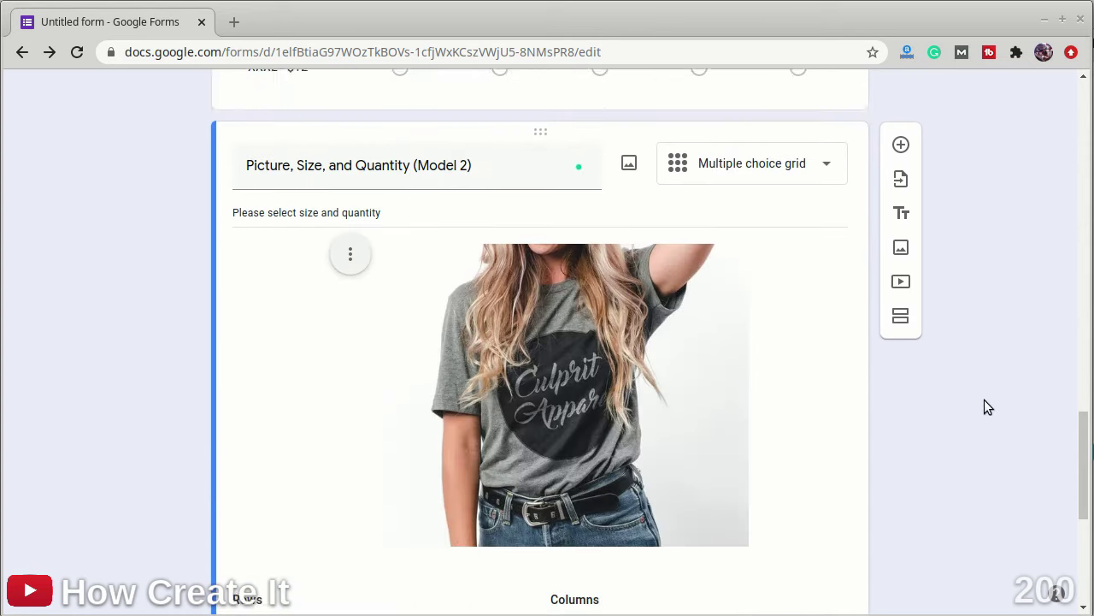
text(3)
scroll(993, 381, down, 1)
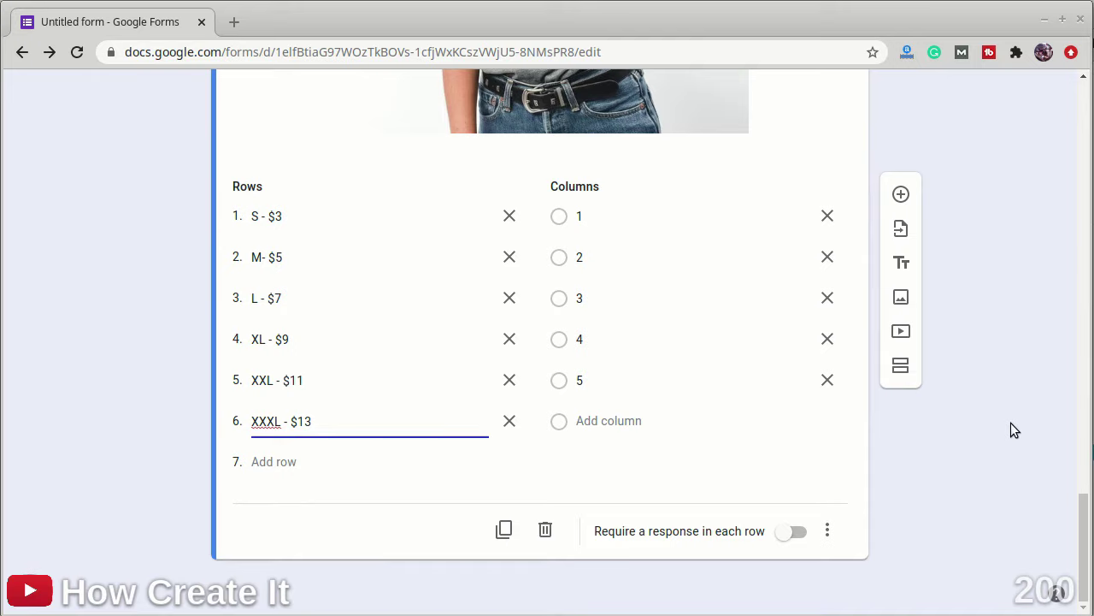
Set the form to collect email addresses and send response receipts if the respondent requests it, and save the settings.
scroll(1010, 423, up, 4)
scroll(1011, 423, up, 20)
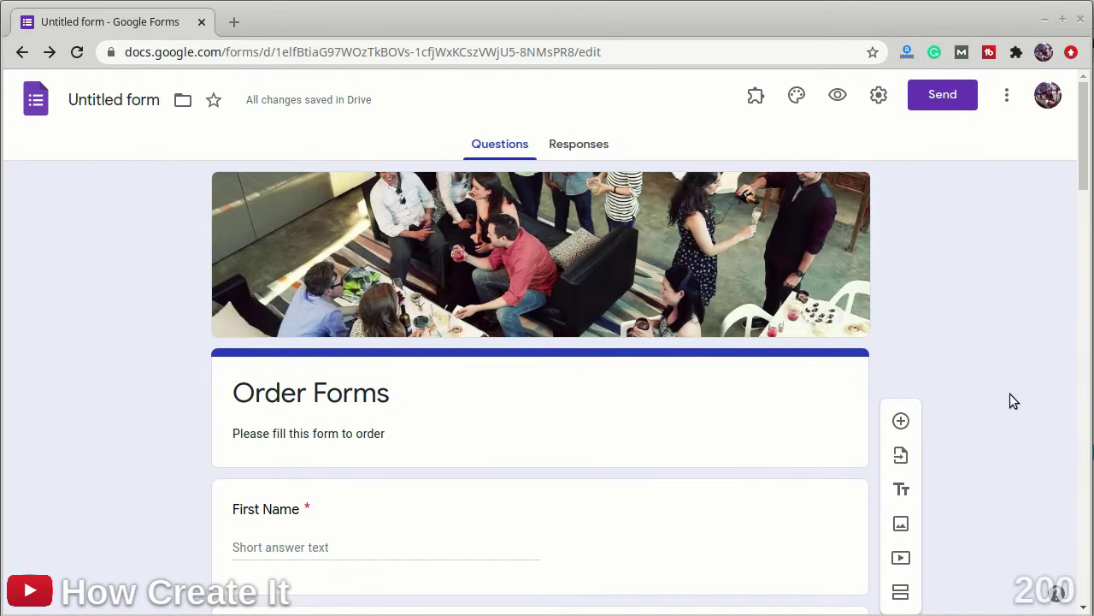
click(875, 98)
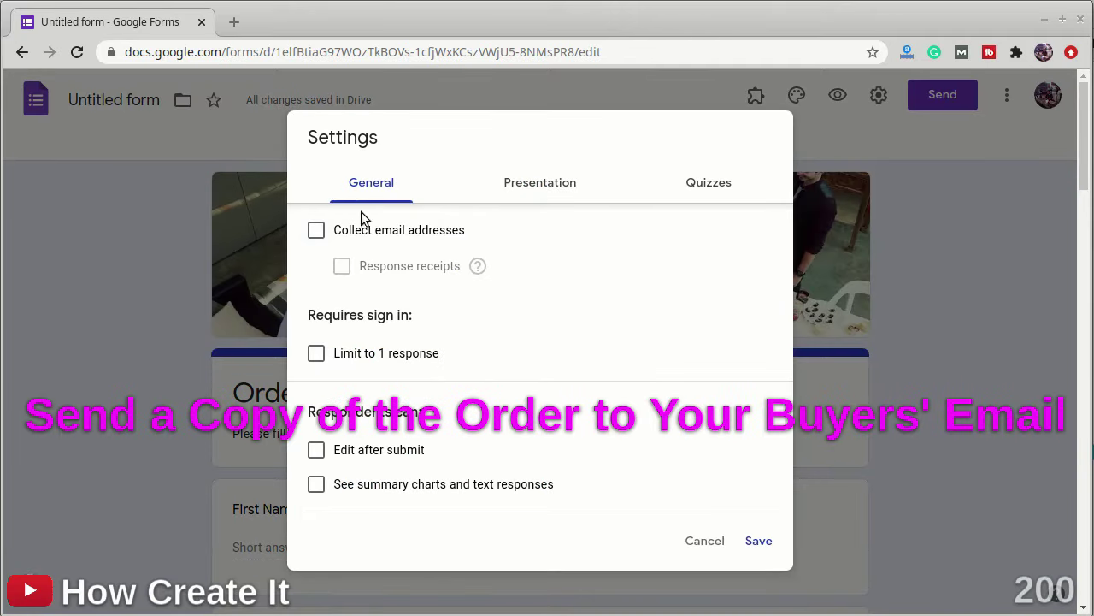
click(317, 231)
click(344, 266)
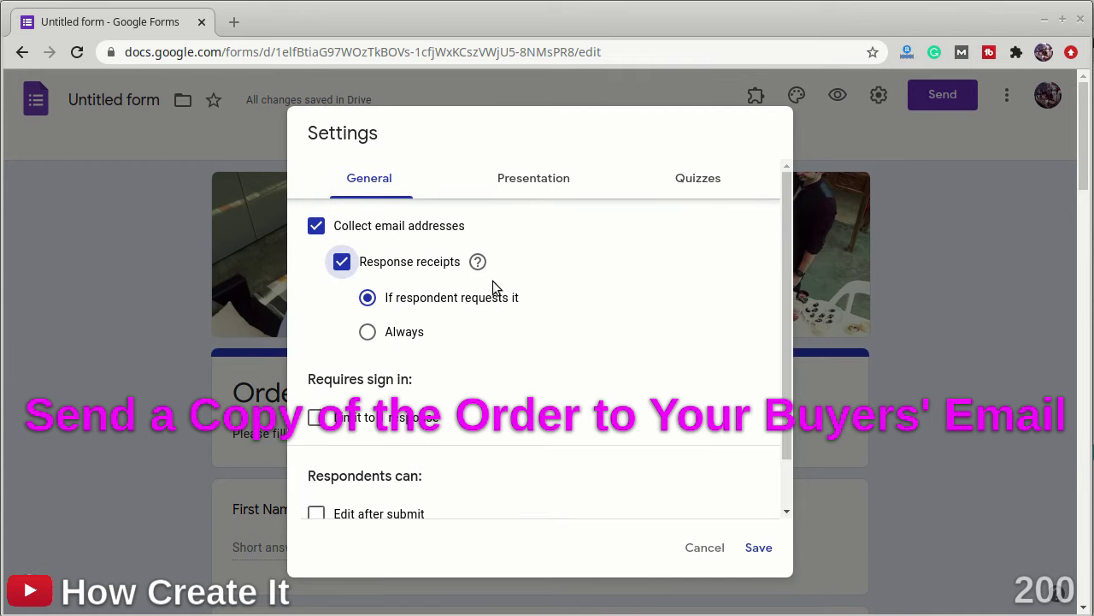
click(755, 547)
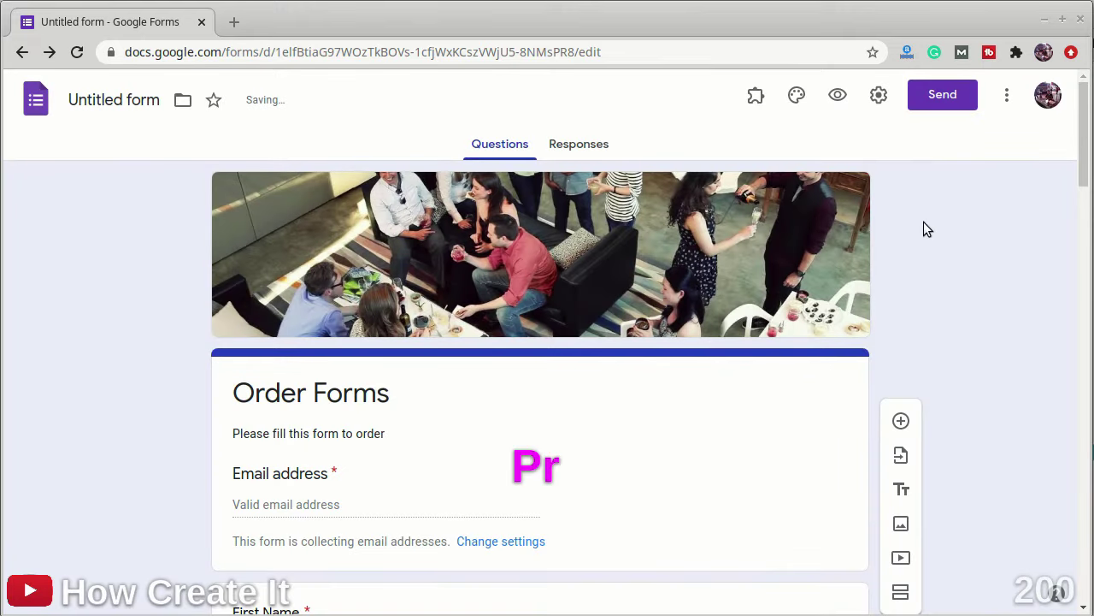
Preview the order form and fill in the buyer's email address.
click(839, 96)
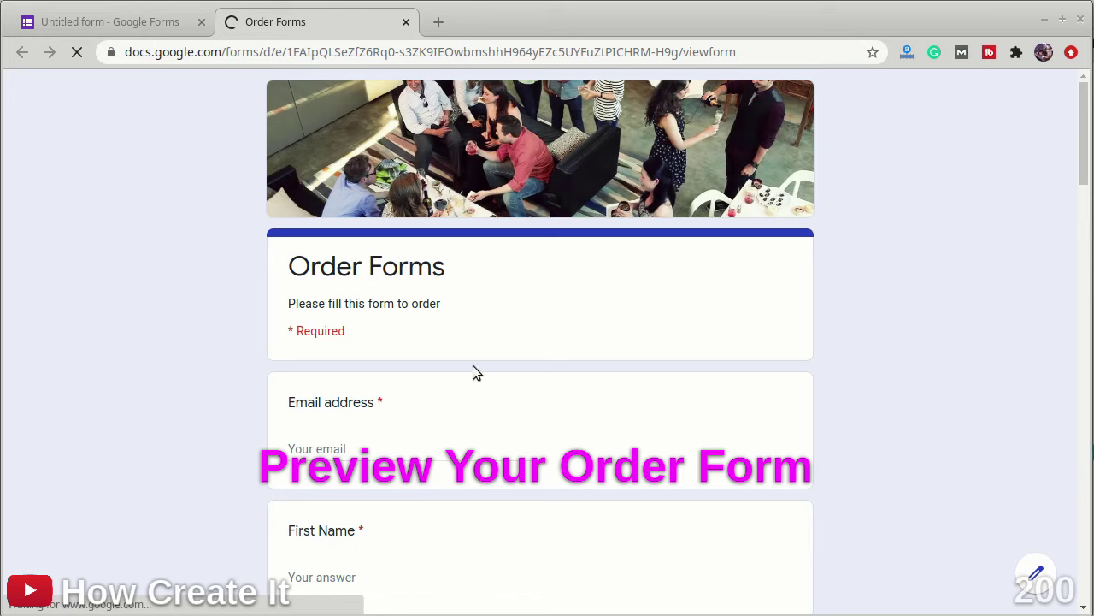
scroll(454, 366, down, 3)
click(386, 314)
key(ctrl+v)
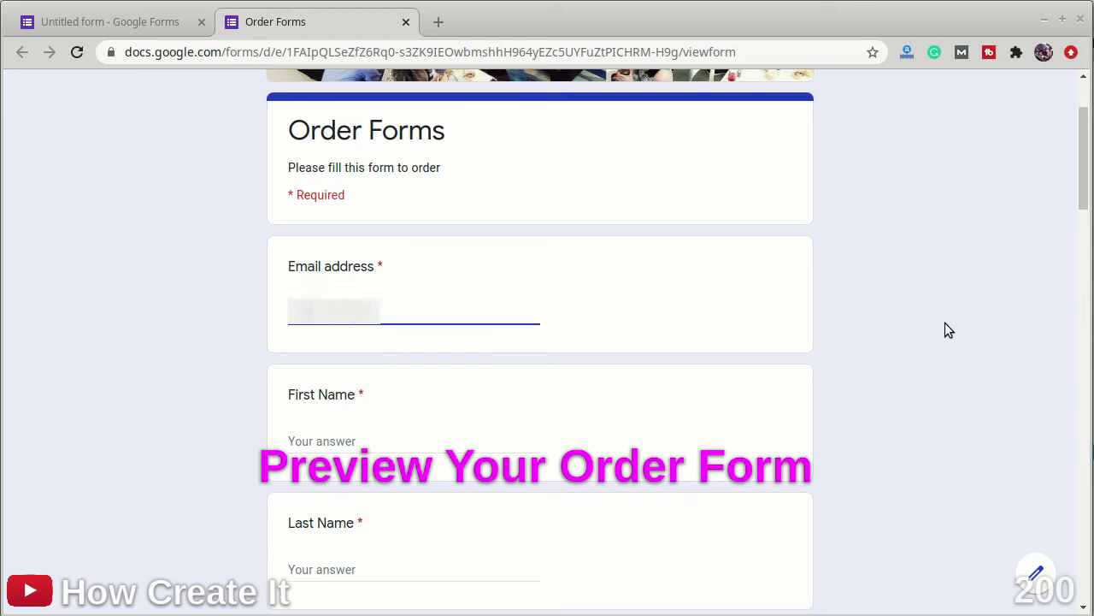
text(com)
Fill in the buyer's first name and last name in the previewed form.
click(462, 437)
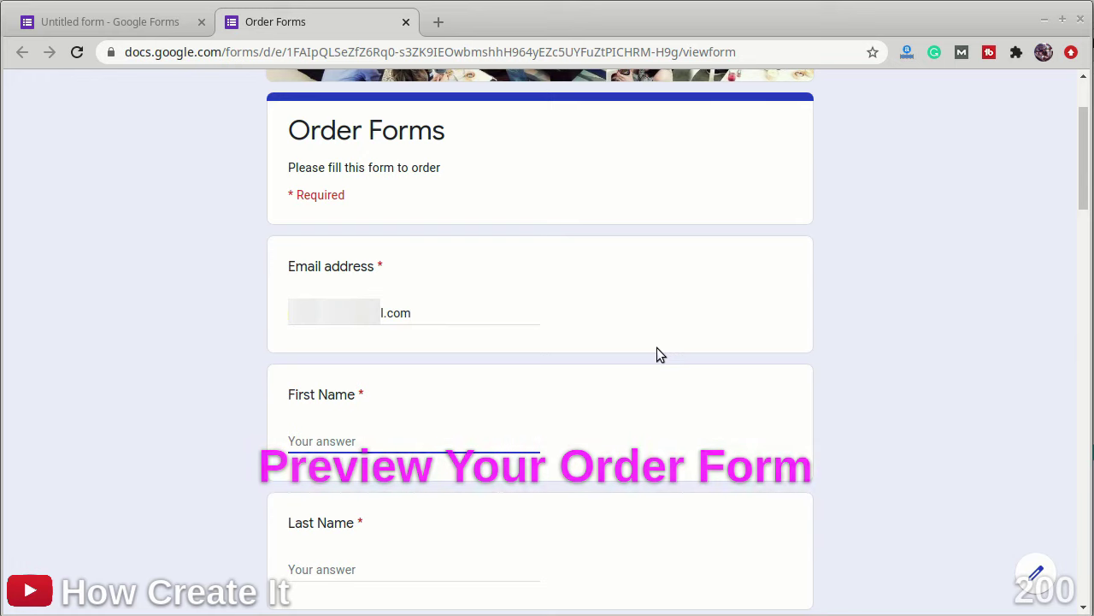
text(Jhon)
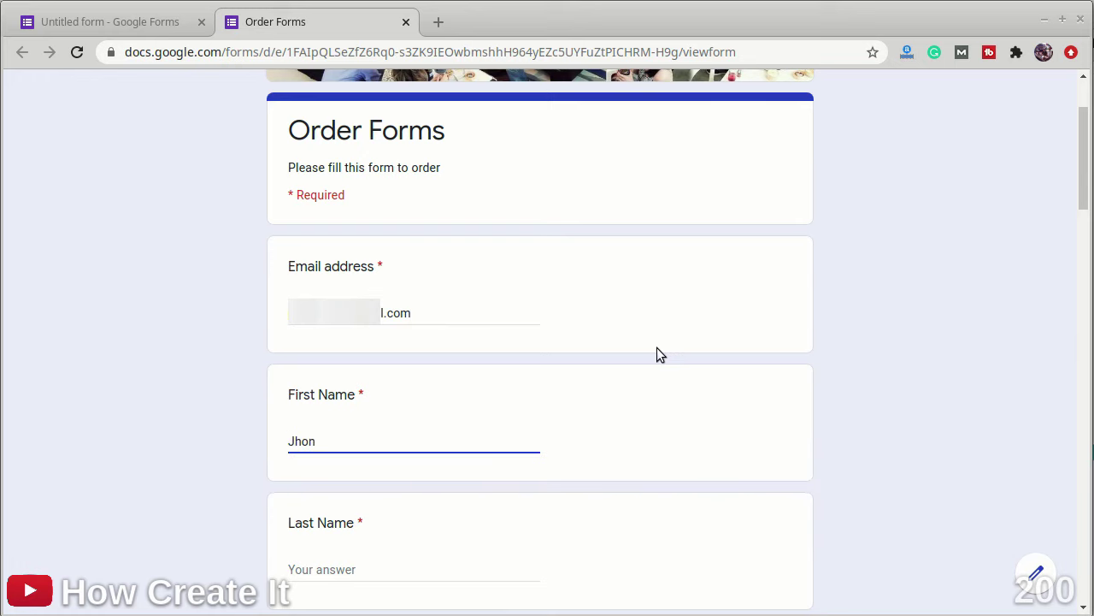
click(344, 570)
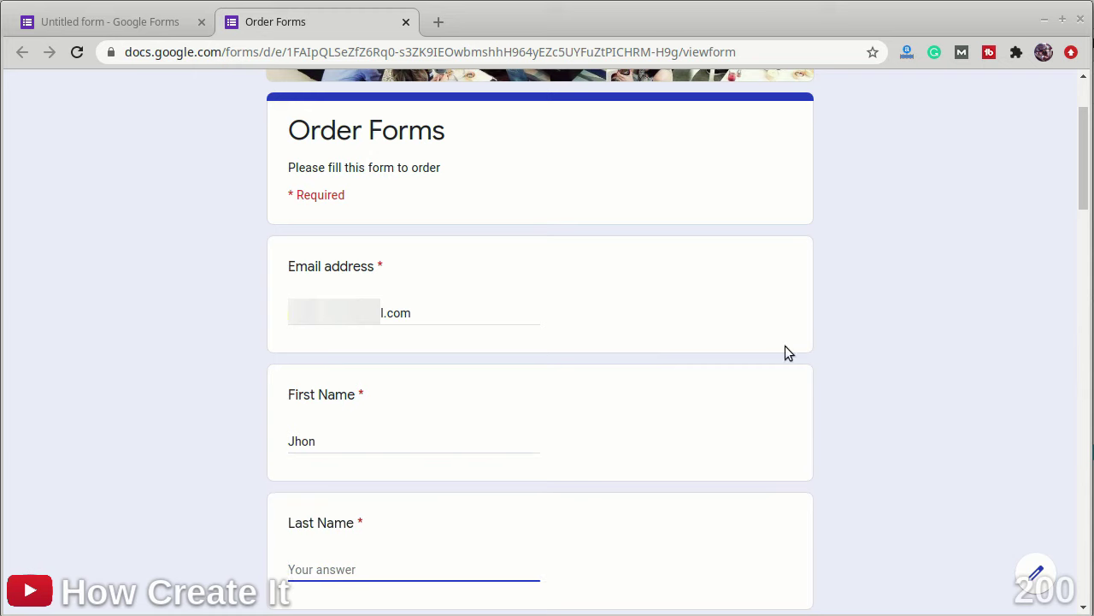
text(Lenon)
scroll(812, 376, down, 5)
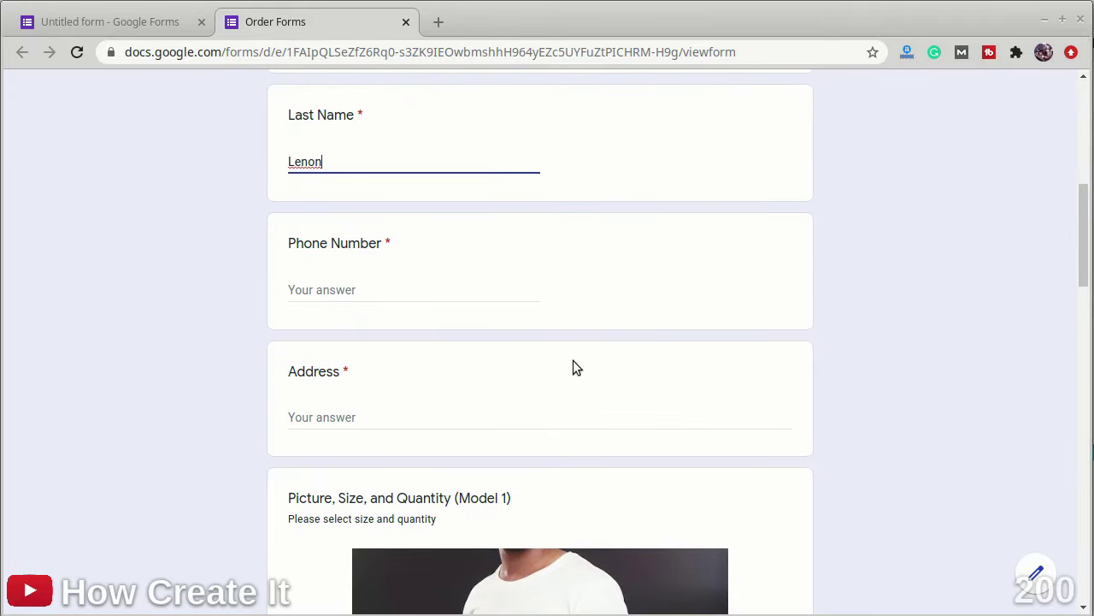
Fill in the buyer's phone number and enter "Please type the address" as the address answer.
click(384, 291)
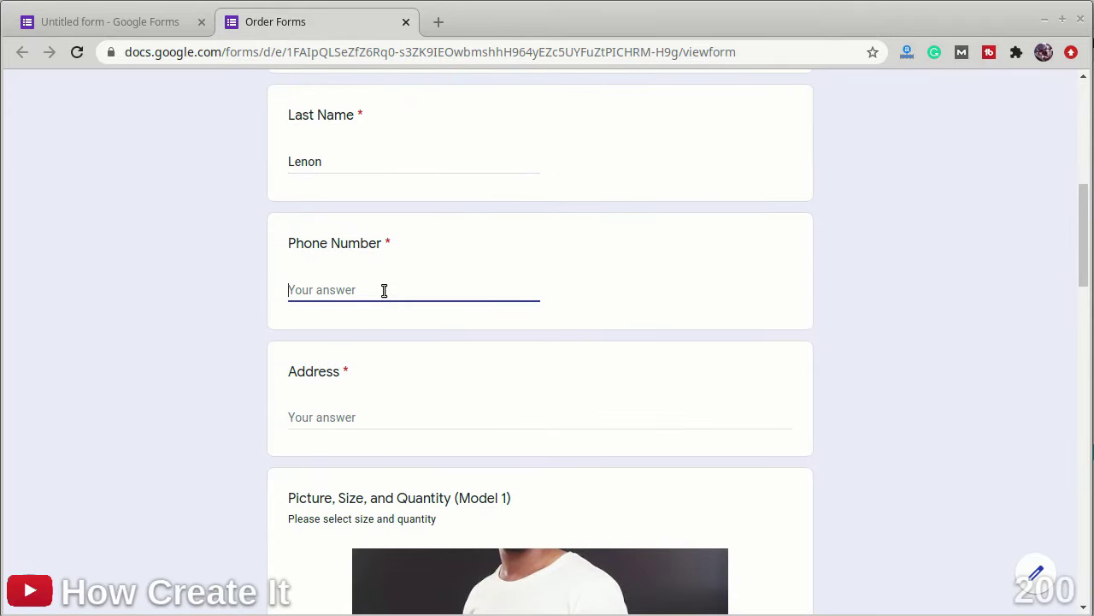
text(1111111122222)
click(391, 412)
scroll(783, 337, down, 2)
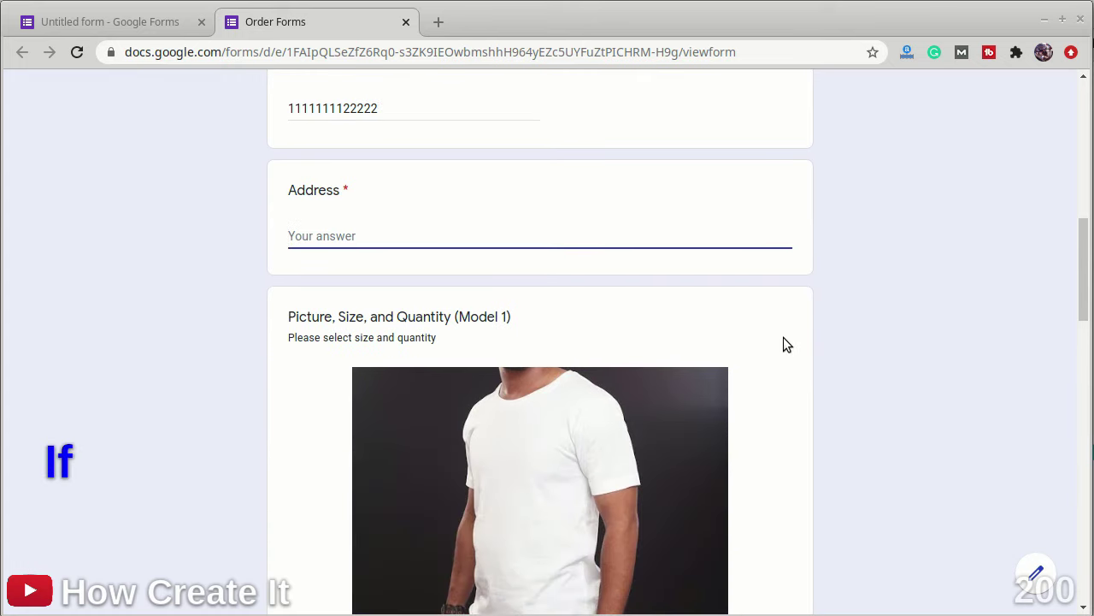
text(Please )
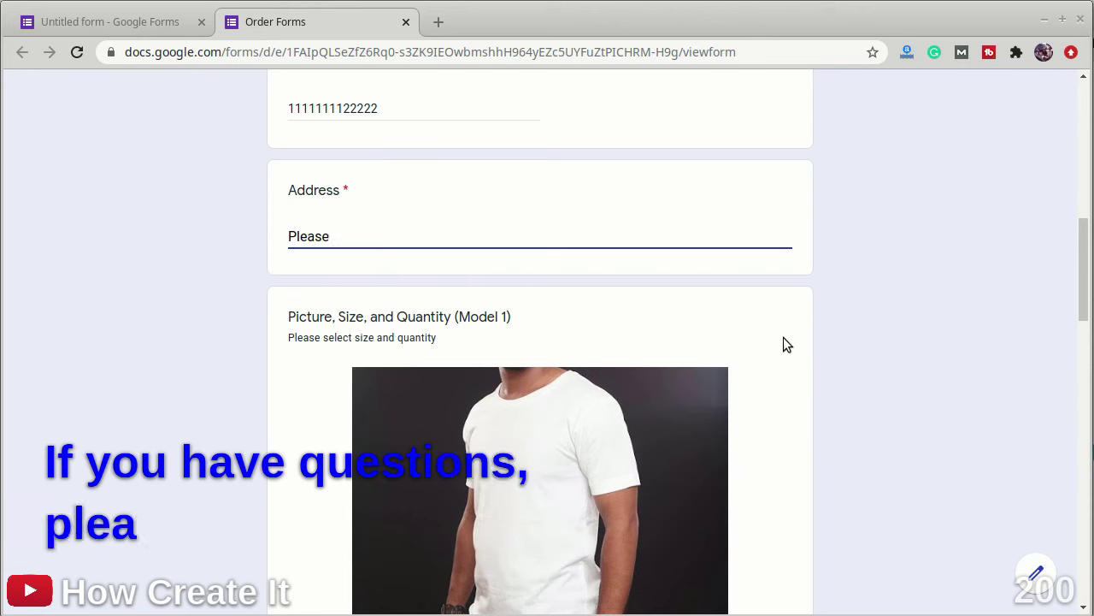
text(typ)
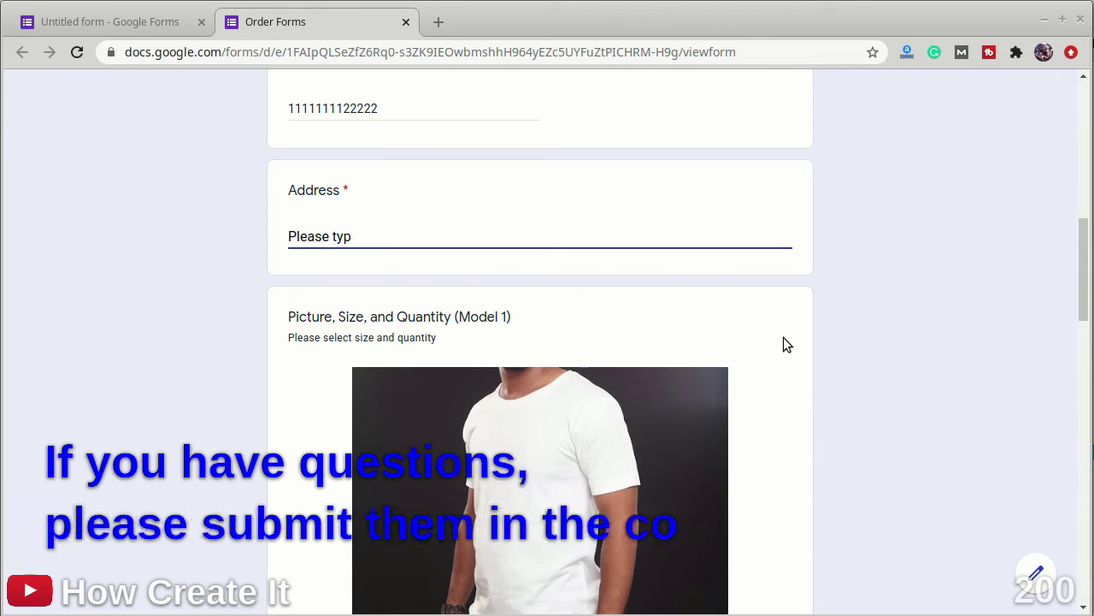
text(e the add)
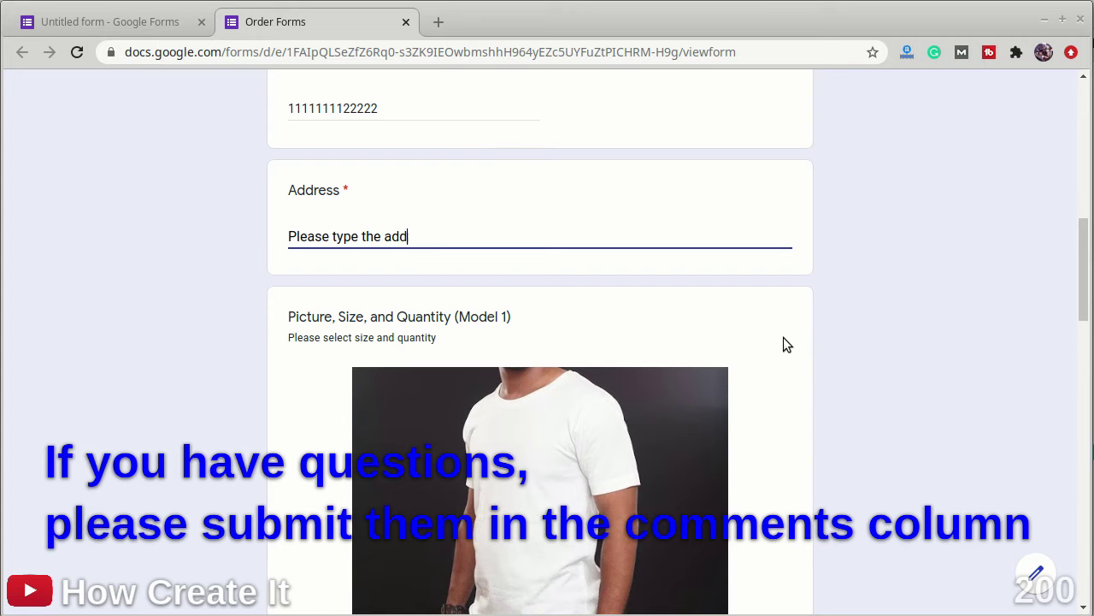
text(ress)
Select Model 1 quantities of 1 for S, 2 for M, 2 for L, 2 for XXL and 3 for XXXL.
scroll(783, 337, down, 4)
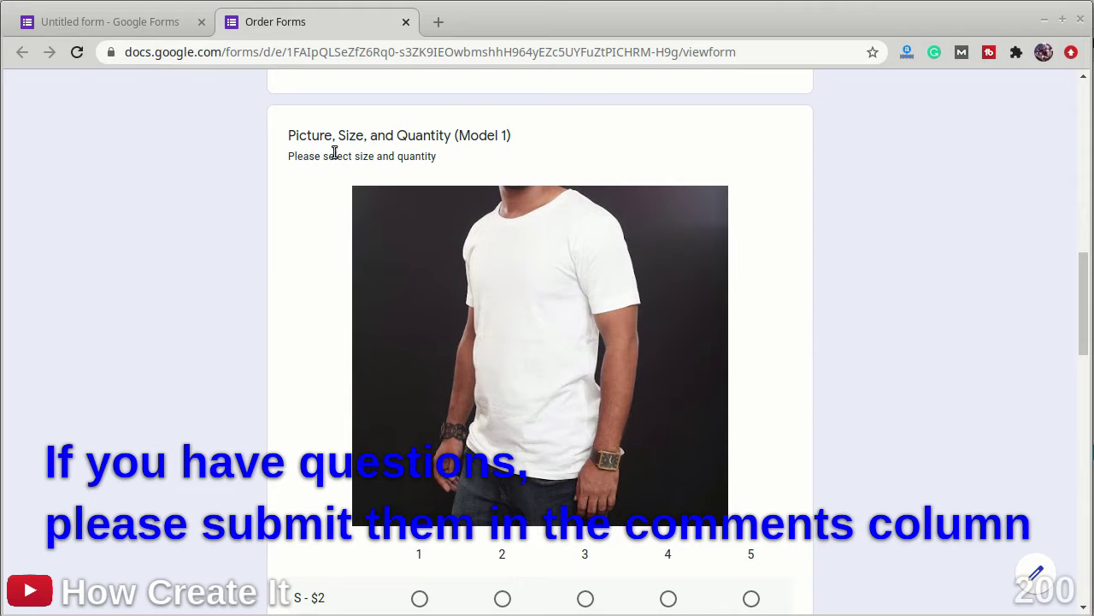
scroll(439, 215, down, 7)
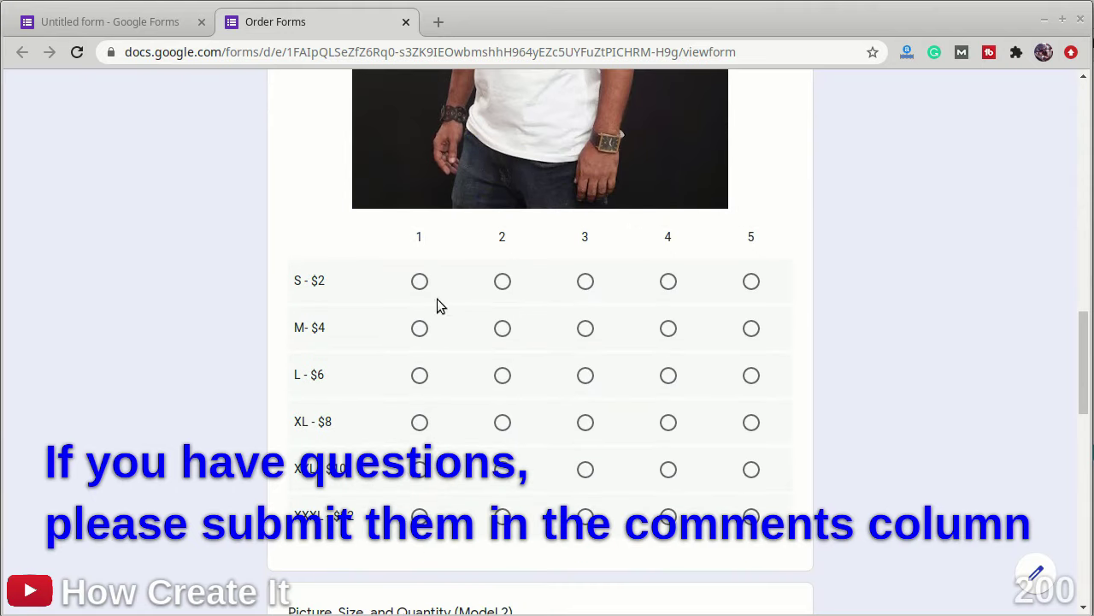
click(419, 281)
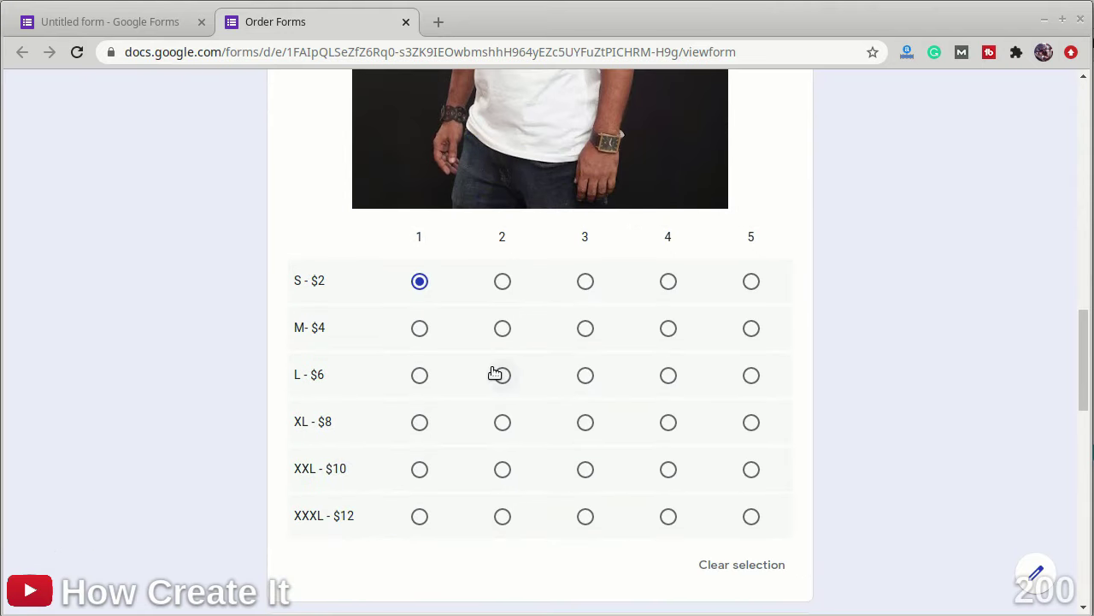
click(504, 330)
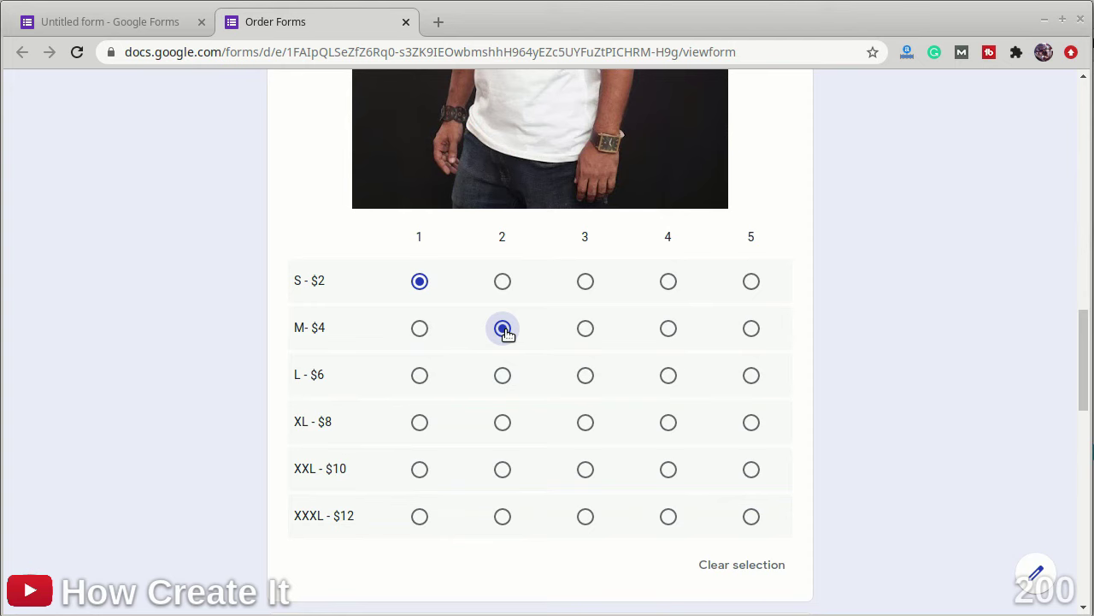
click(421, 377)
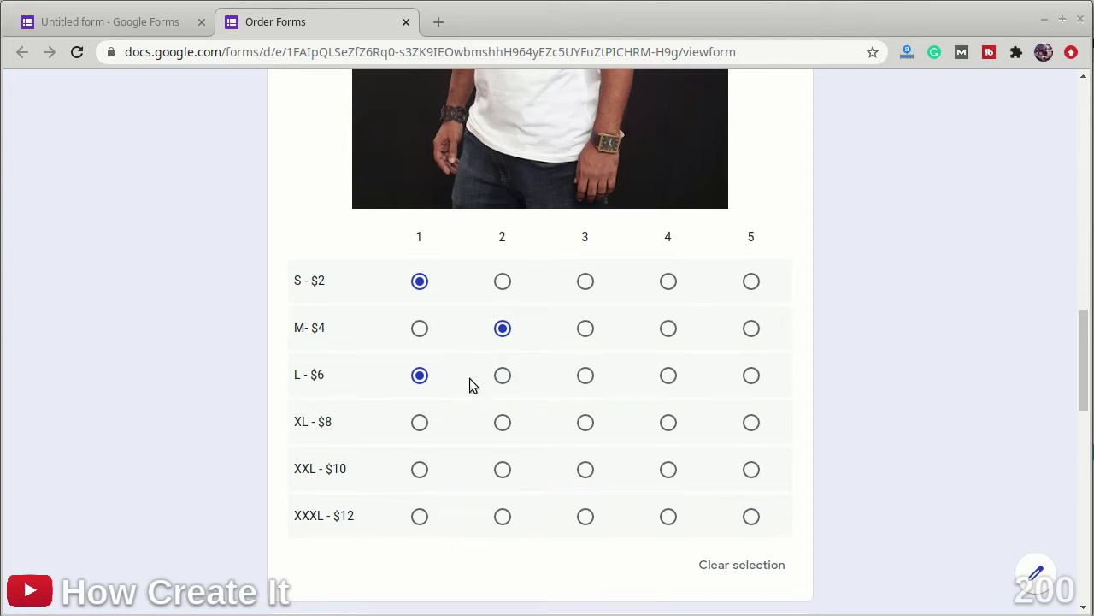
click(502, 375)
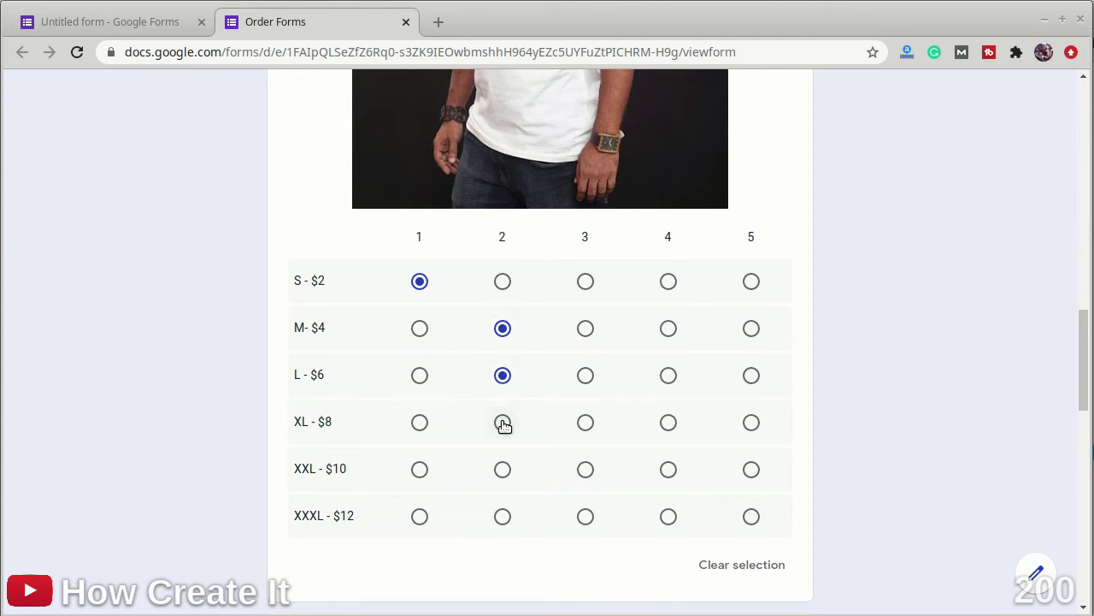
click(503, 469)
click(586, 519)
scroll(767, 475, down, 6)
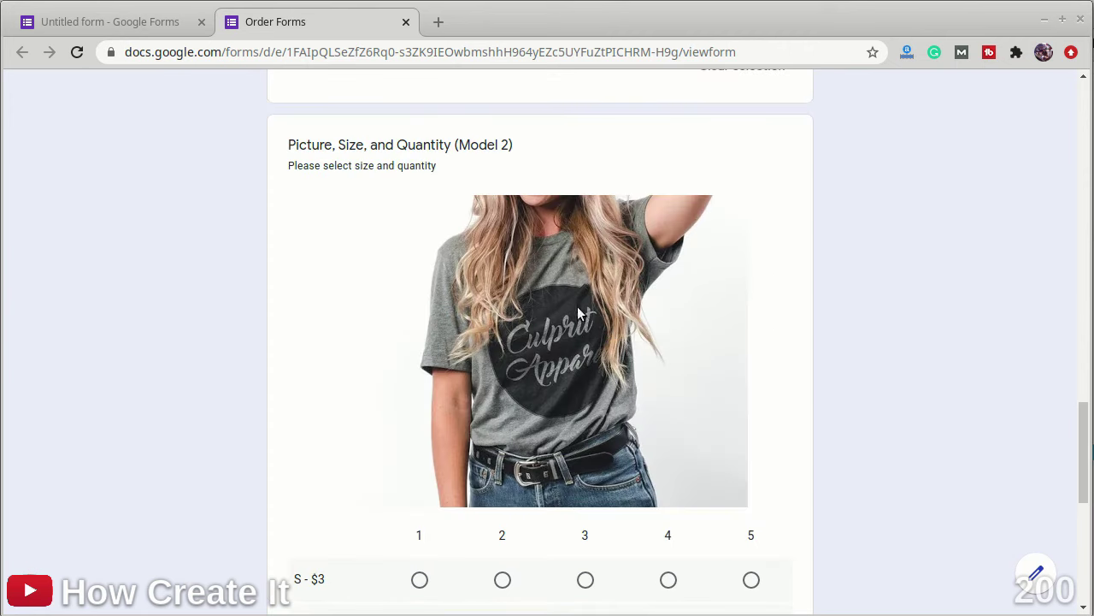
Select Model 2 quantities of 2 for S, 1 for L and 2 for XXL.
scroll(481, 270, down, 1)
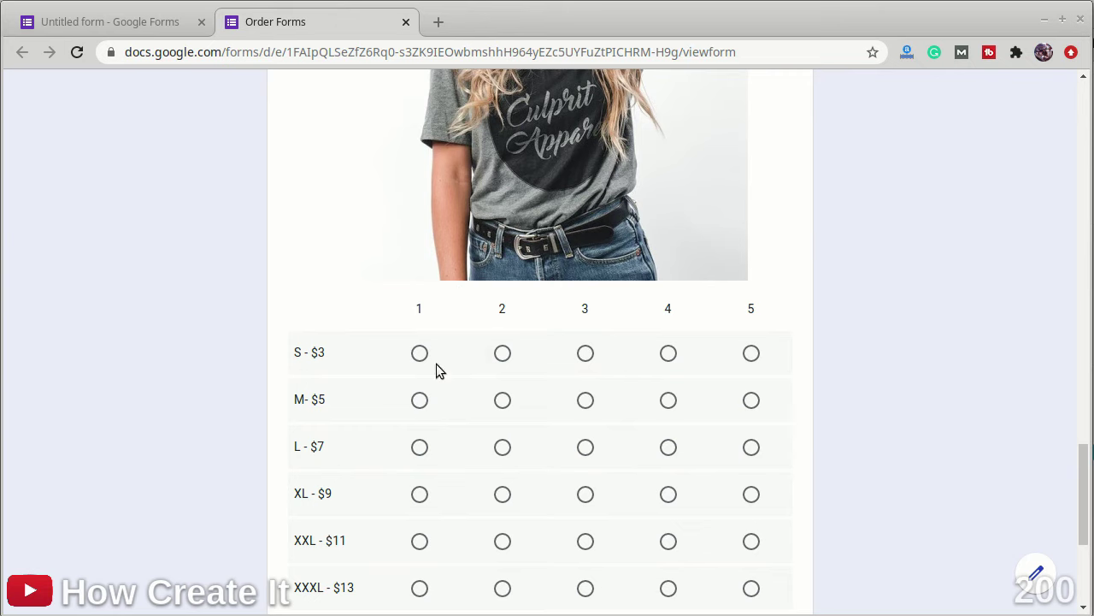
click(511, 357)
click(428, 448)
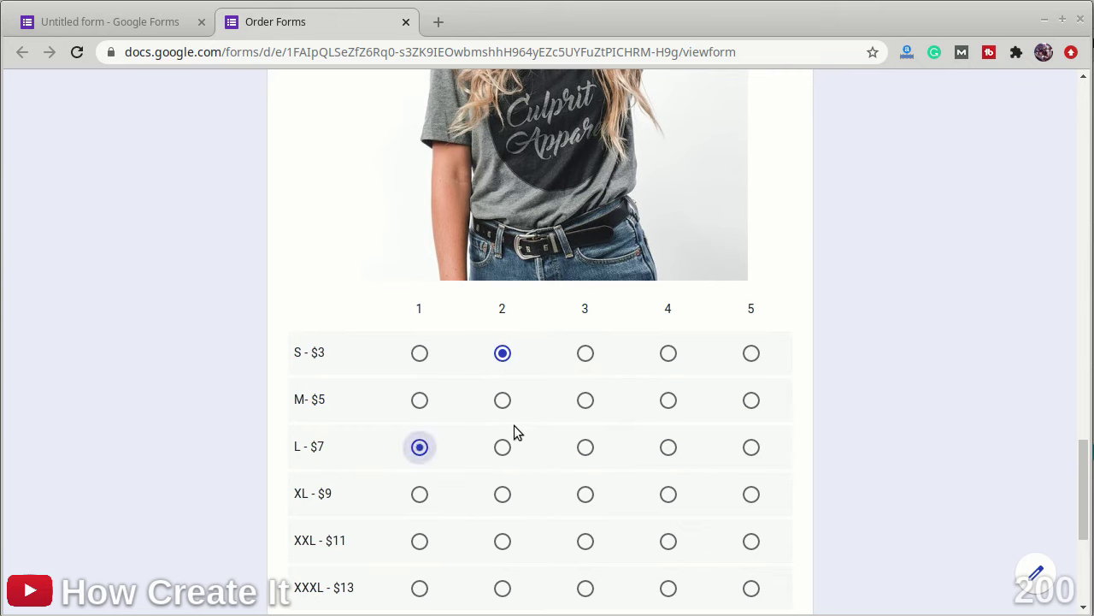
scroll(517, 427, down, 2)
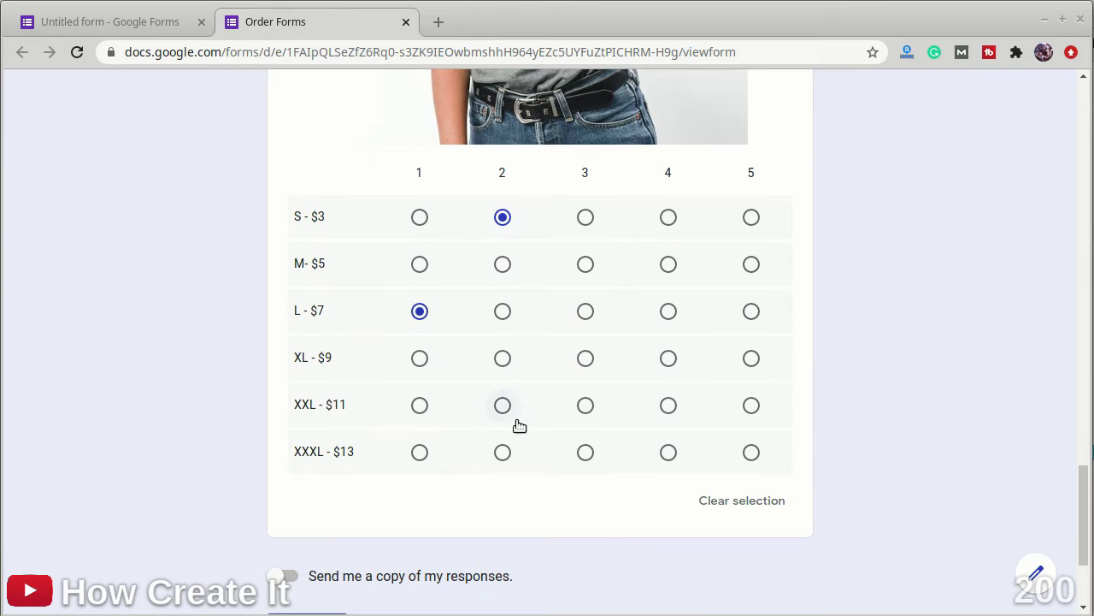
click(502, 406)
Request a copy of the responses for the buyer and submit the order form.
scroll(513, 419, down, 3)
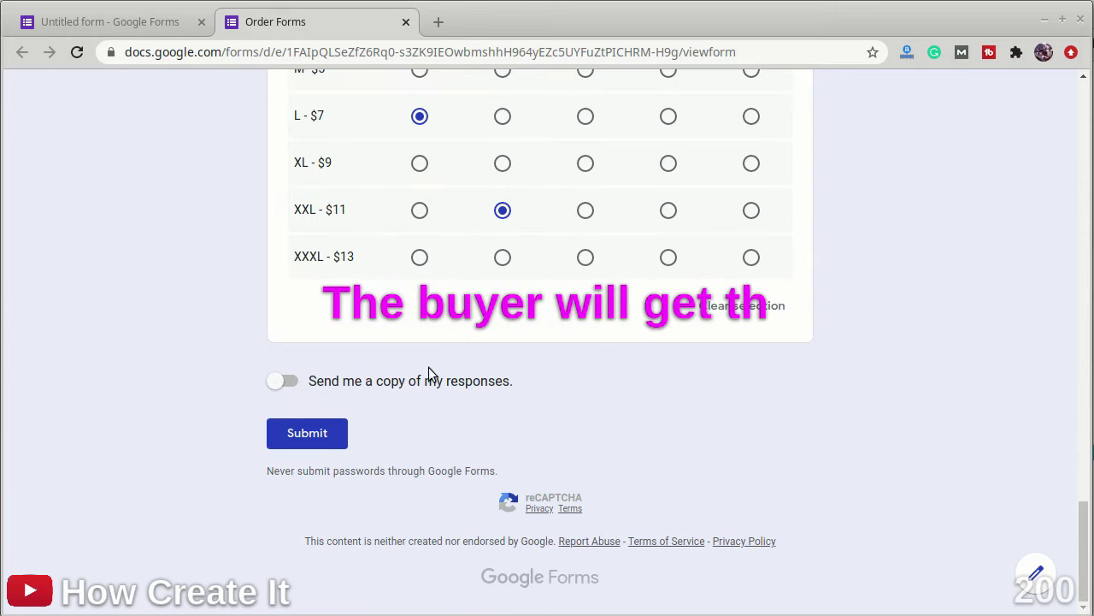
click(284, 381)
click(341, 438)
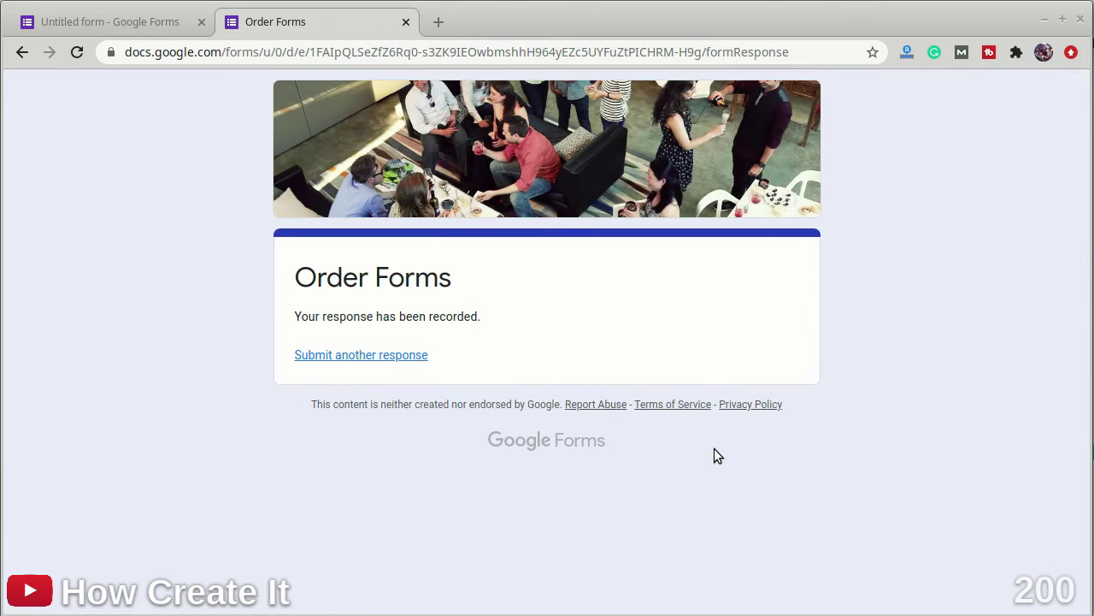
Return to the form editor and create a new spreadsheet named "Untitled form (Responses)" for the form's responses.
click(108, 28)
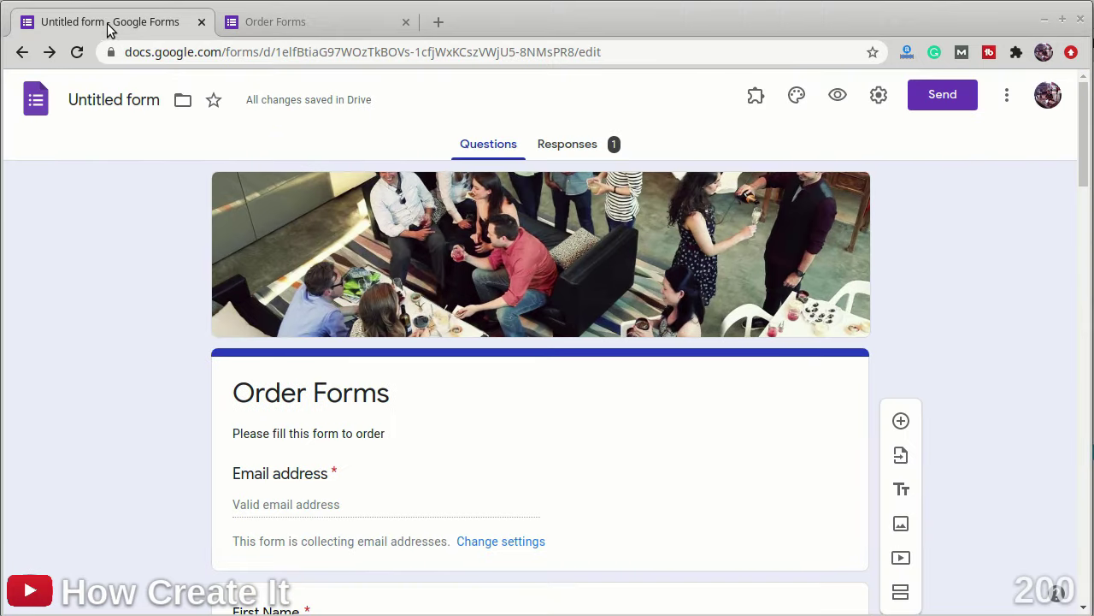
click(581, 147)
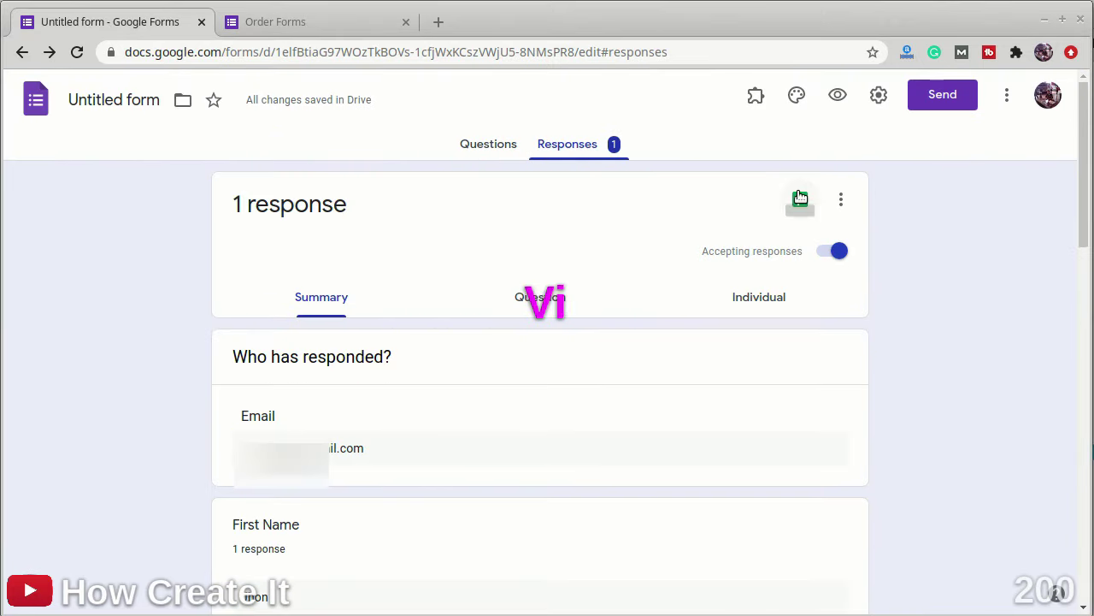
click(800, 198)
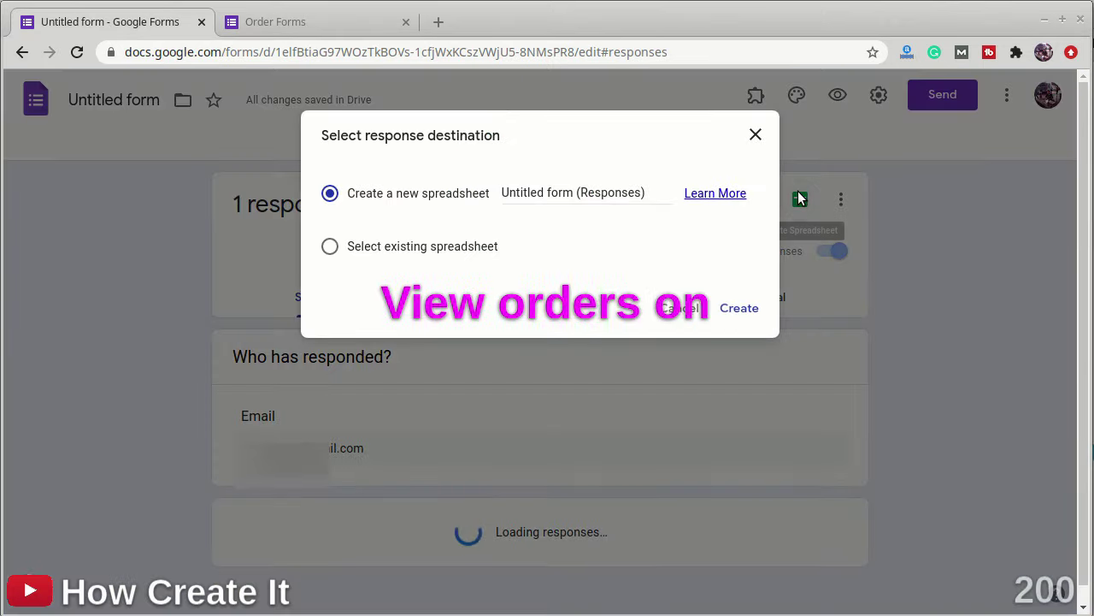
click(741, 306)
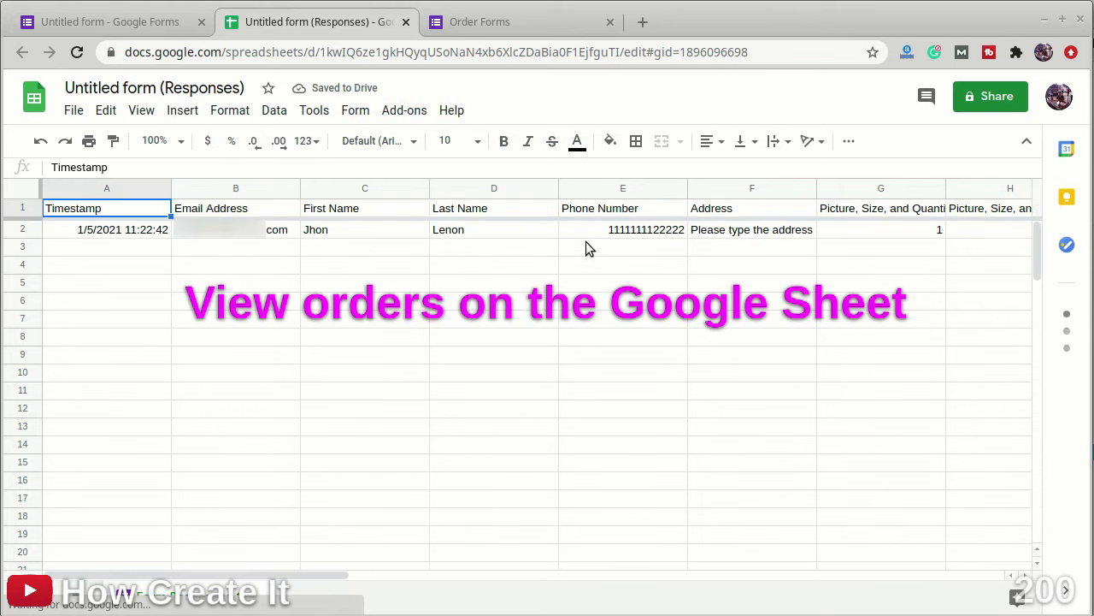
Check the submitted Model 1 quantities across row 2, from column G to column L.
click(902, 229)
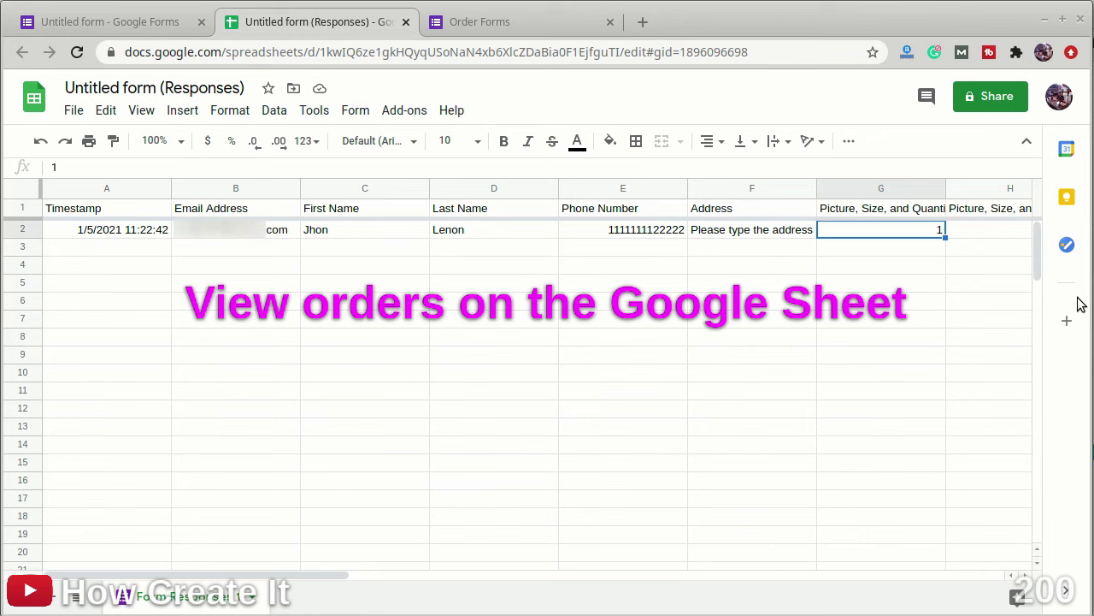
key(Right)
key(Right)
key(Right)
key(Right)
key(Right)
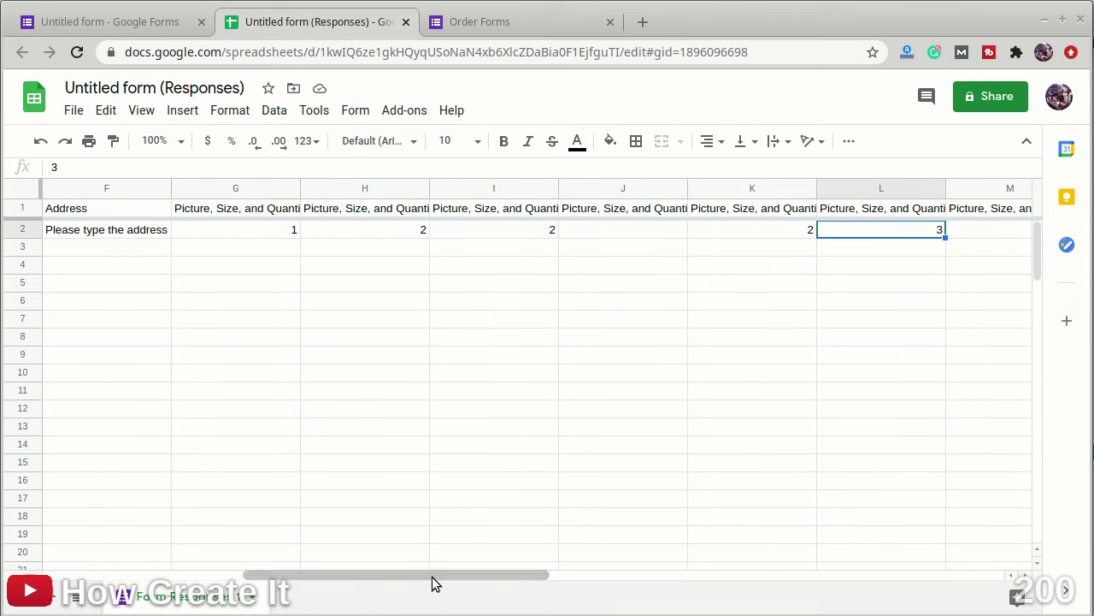
Widen column G to show more of its header, and check the size and quantity columns of the submitted order.
drag(292, 183, 381, 188)
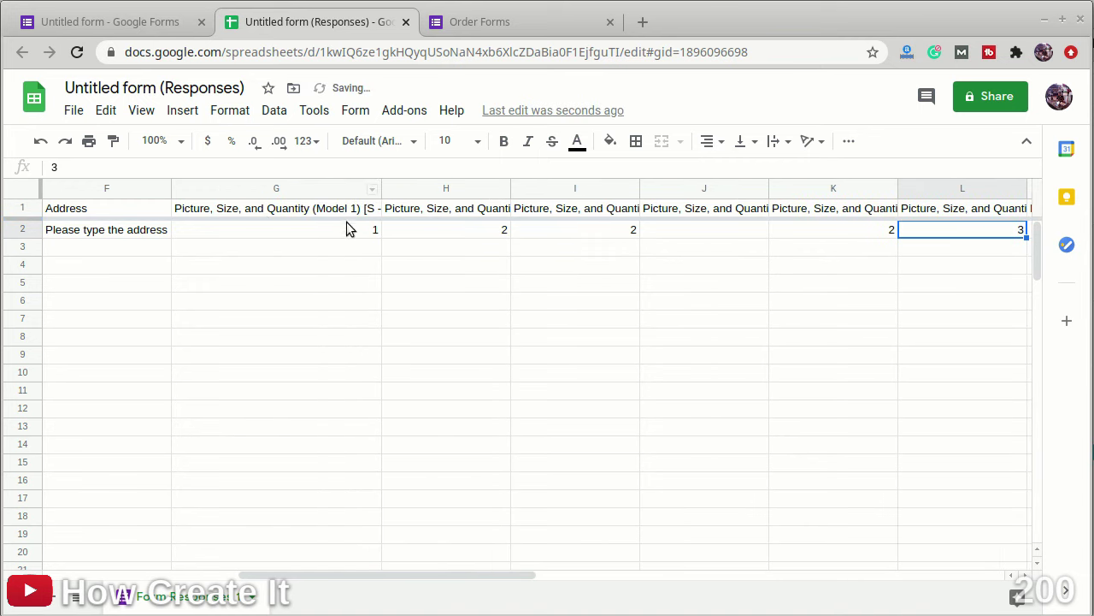
click(374, 214)
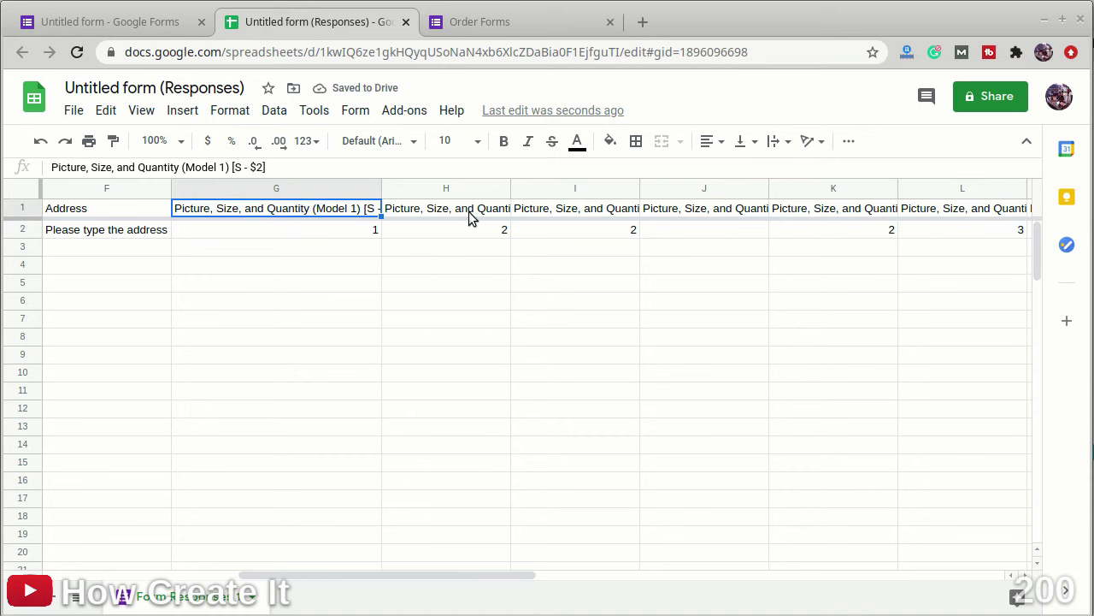
click(501, 214)
click(597, 229)
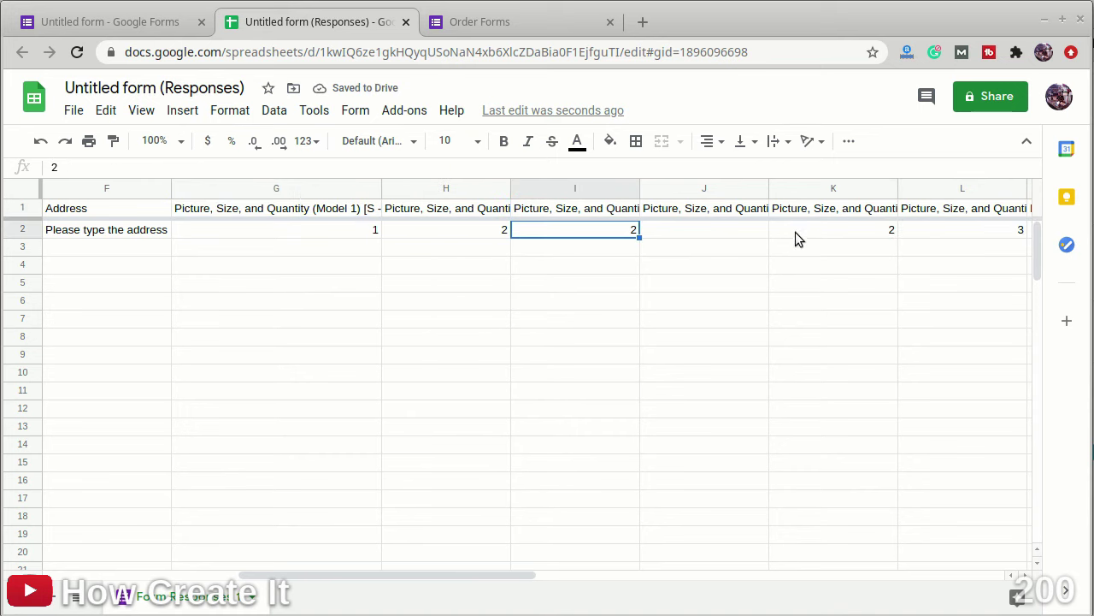
click(740, 229)
drag(481, 579, 932, 575)
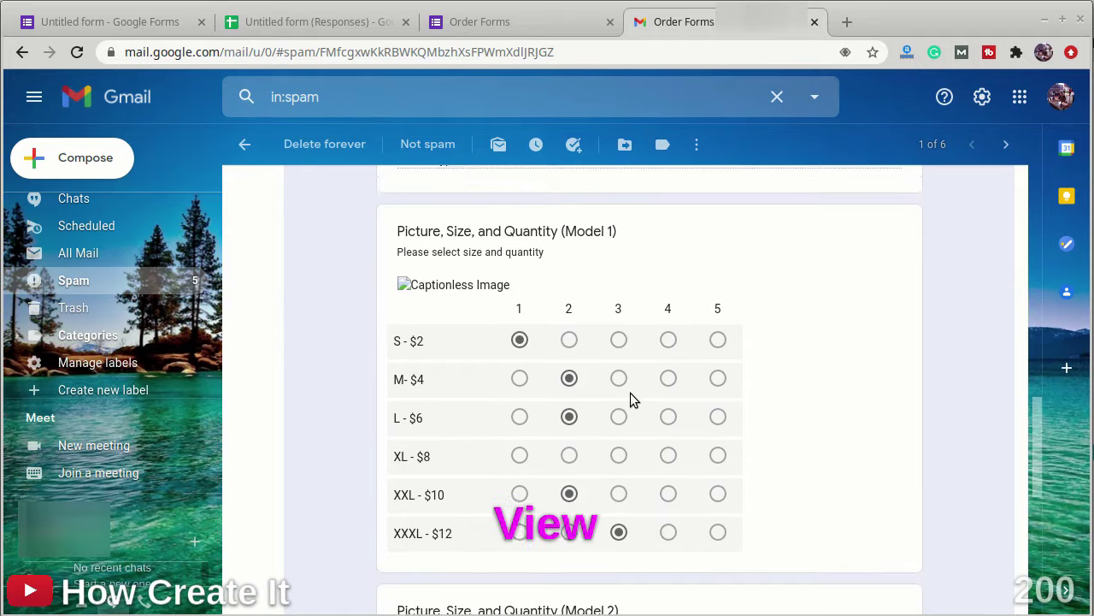
Review the Model 1 and Model 2 selections in the buyer's emailed response copy in Gmail.
scroll(630, 394, down, 1)
scroll(553, 320, up, 1)
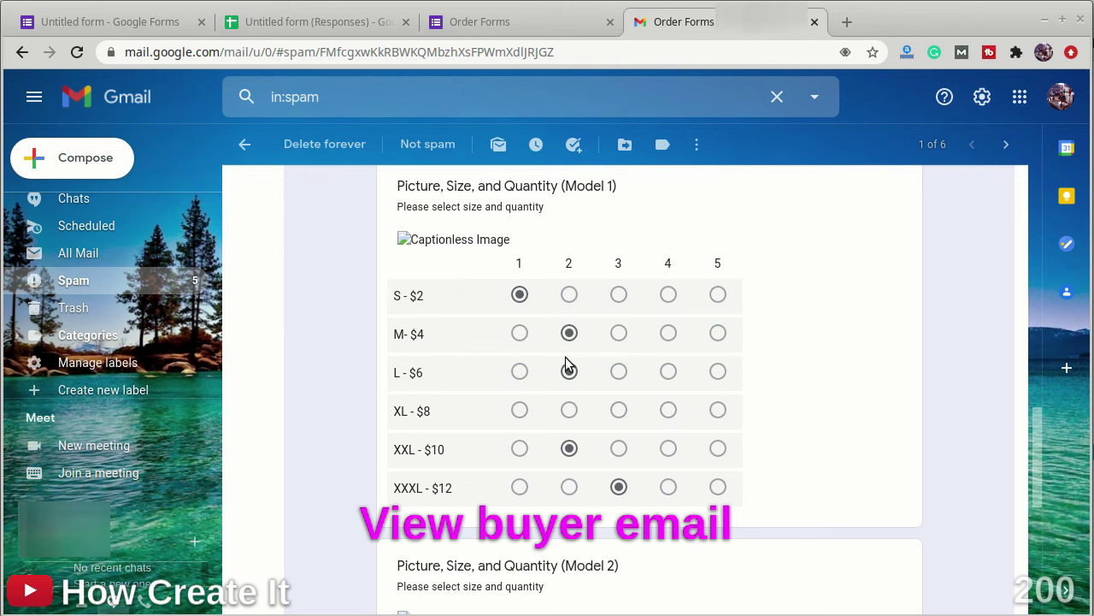
scroll(652, 485, down, 3)
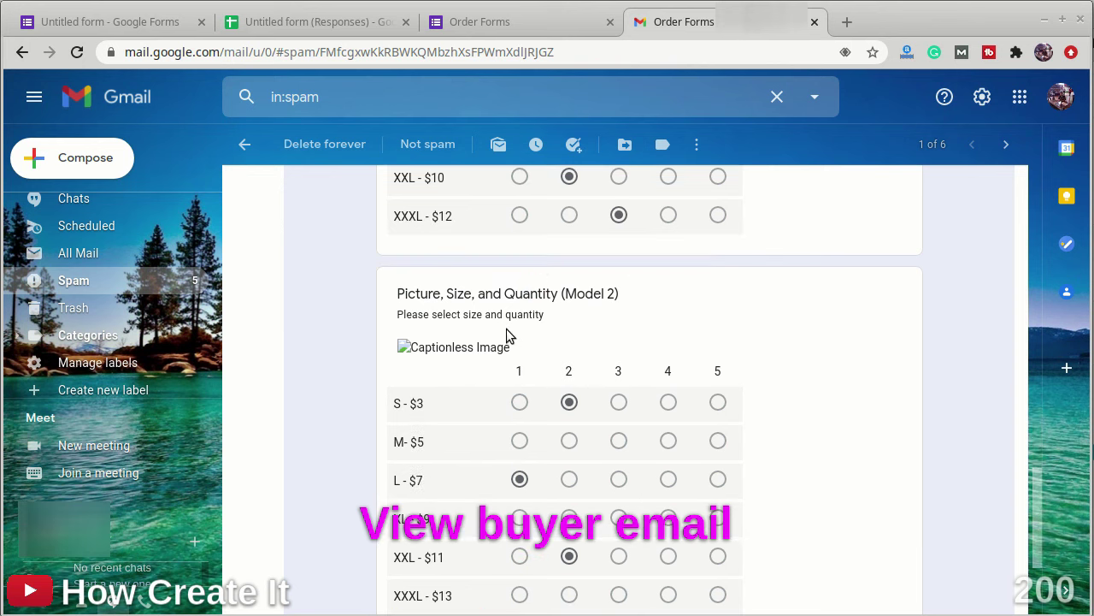
scroll(507, 335, down, 3)
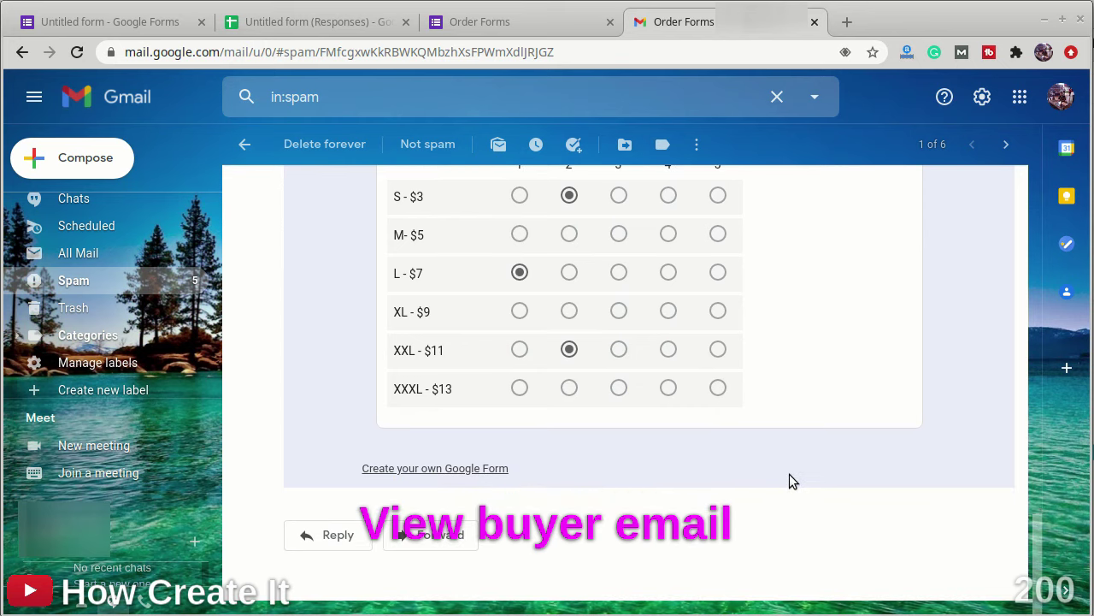